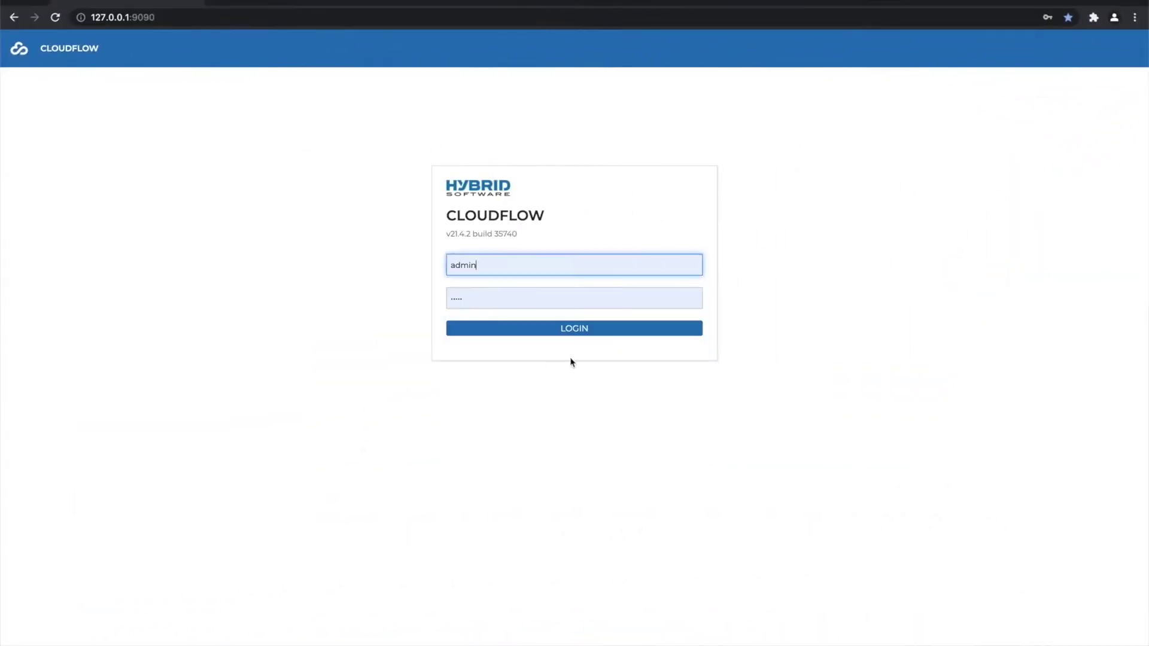
Sign in as administrator and scroll through the Home dashboard
left_click(578, 330)
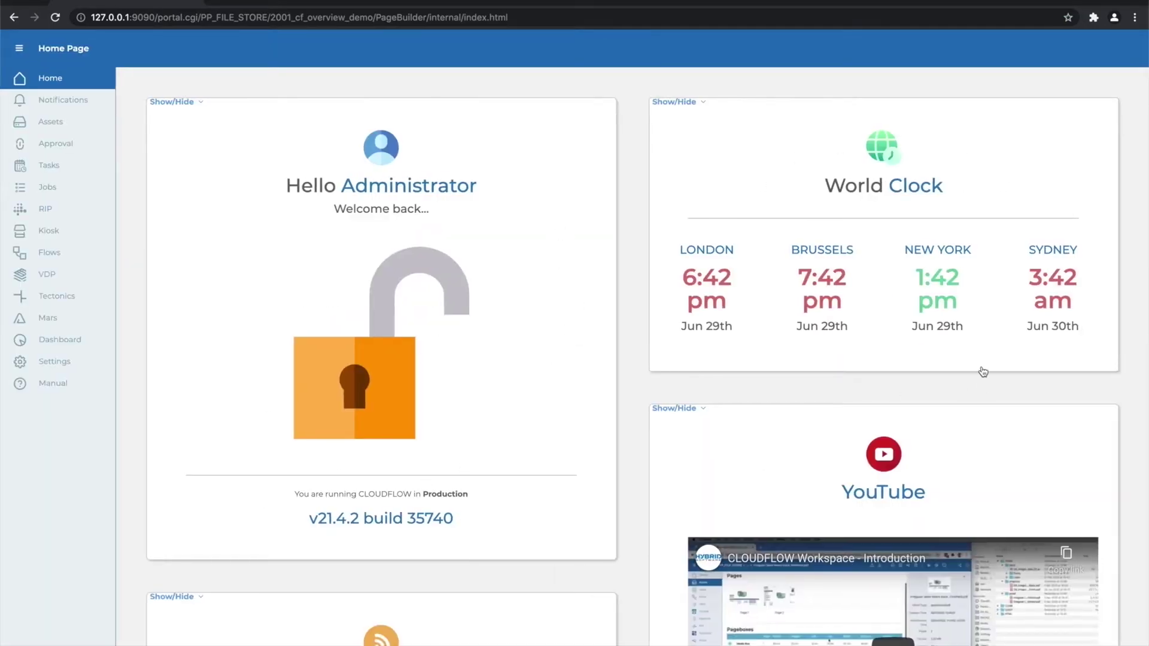
scroll(981, 370, "down", 3)
scroll(982, 371, "down", 1)
scroll(862, 479, "down", 5)
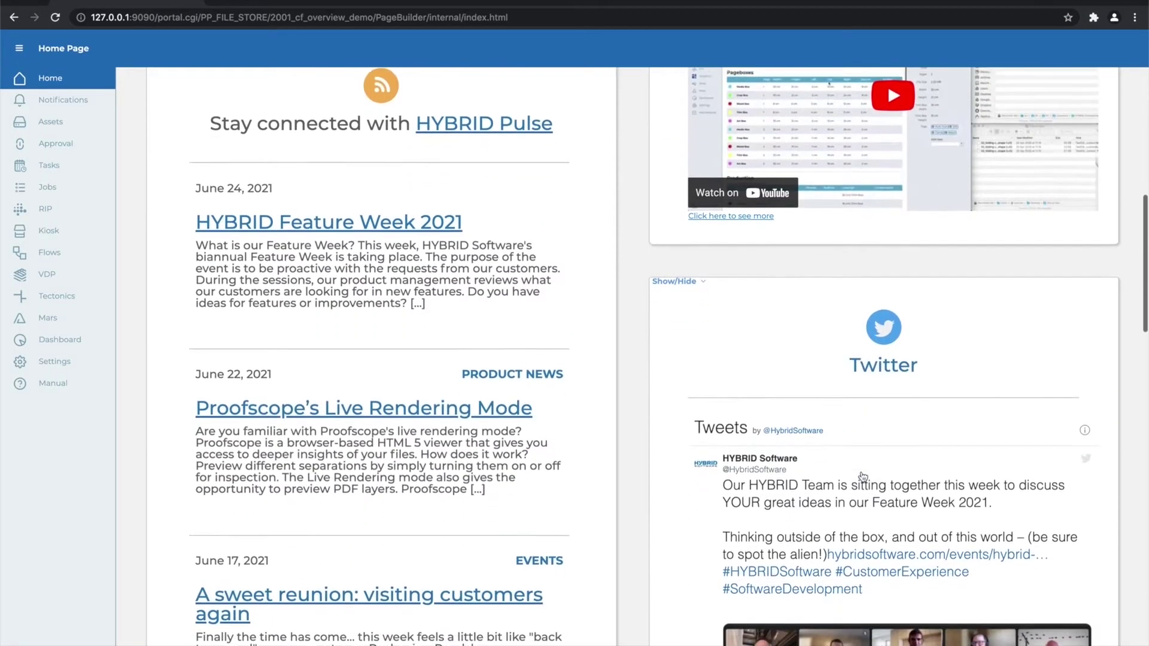
scroll(866, 494, "down", 5)
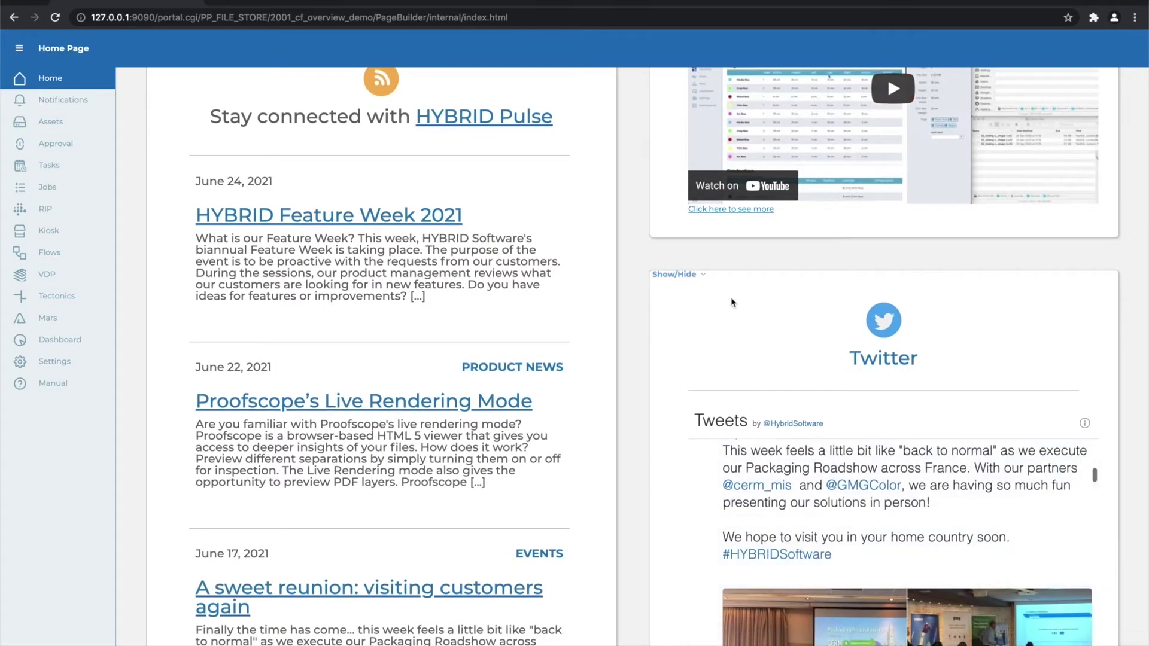
Collapse the Twitter and HYBRID Pulse dashboard widgets
left_click(704, 278)
scroll(704, 280, "up", 5)
left_click(200, 361)
scroll(718, 235, "up", 1)
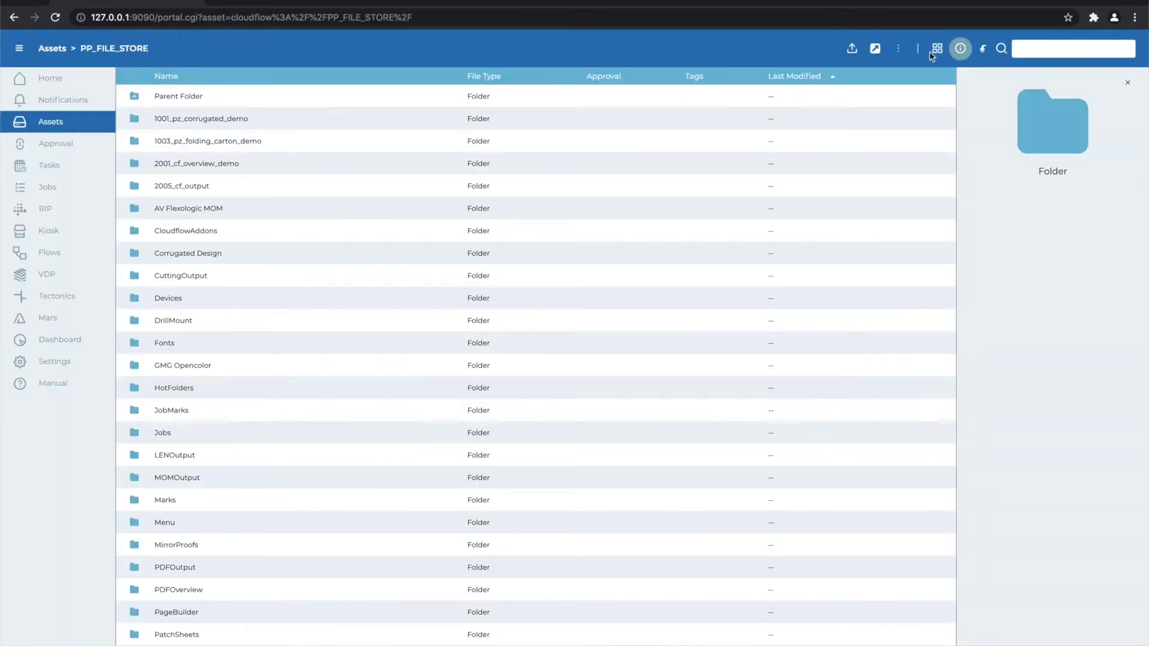
Browse 2001_cf_overview_demo > Customer Files > YumYum Labels > Product-0003 > 00 Supplied
left_click(937, 49)
double_click(641, 154)
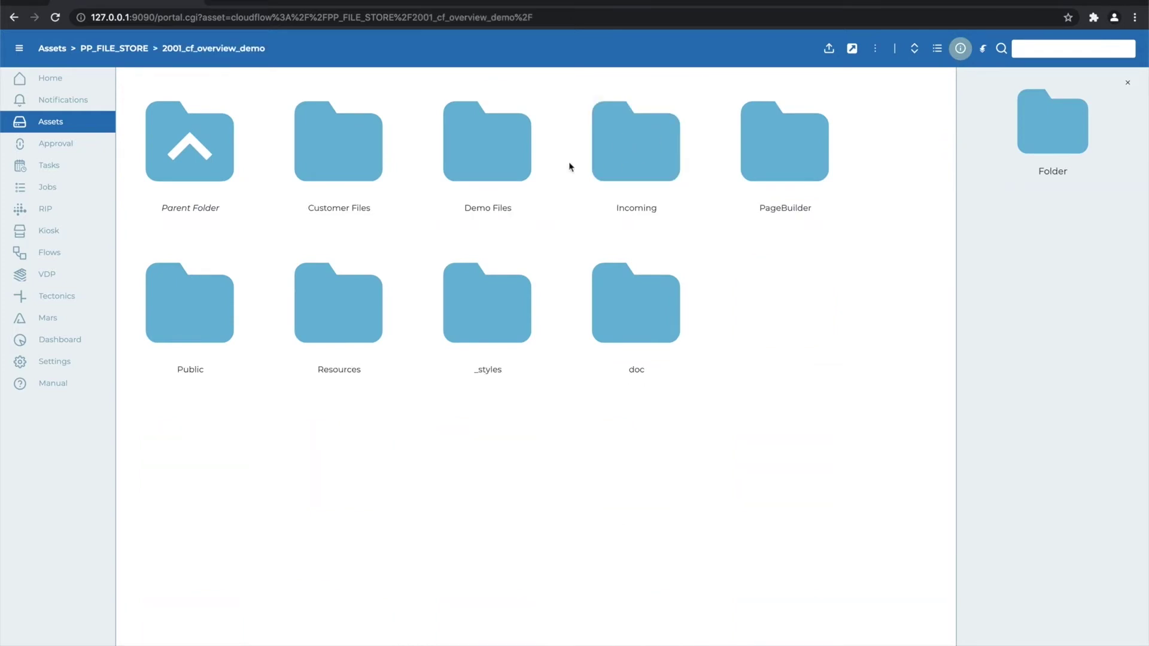
left_click(344, 159)
double_click(344, 160)
double_click(486, 158)
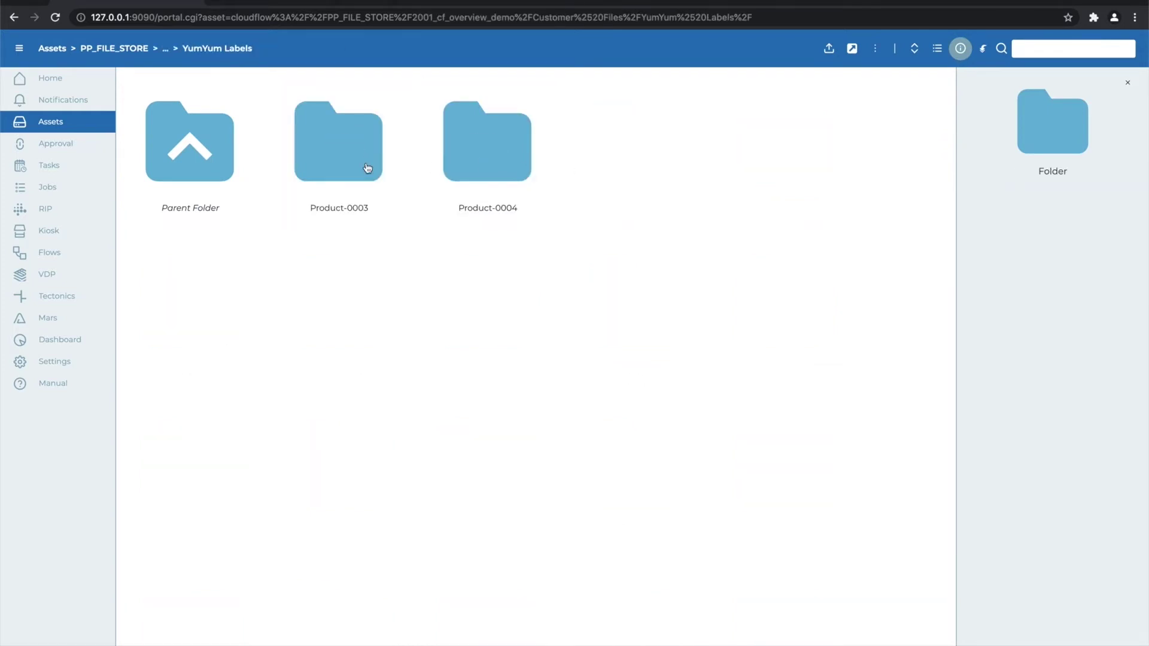
left_click(339, 162)
double_click(340, 162)
left_click(937, 48)
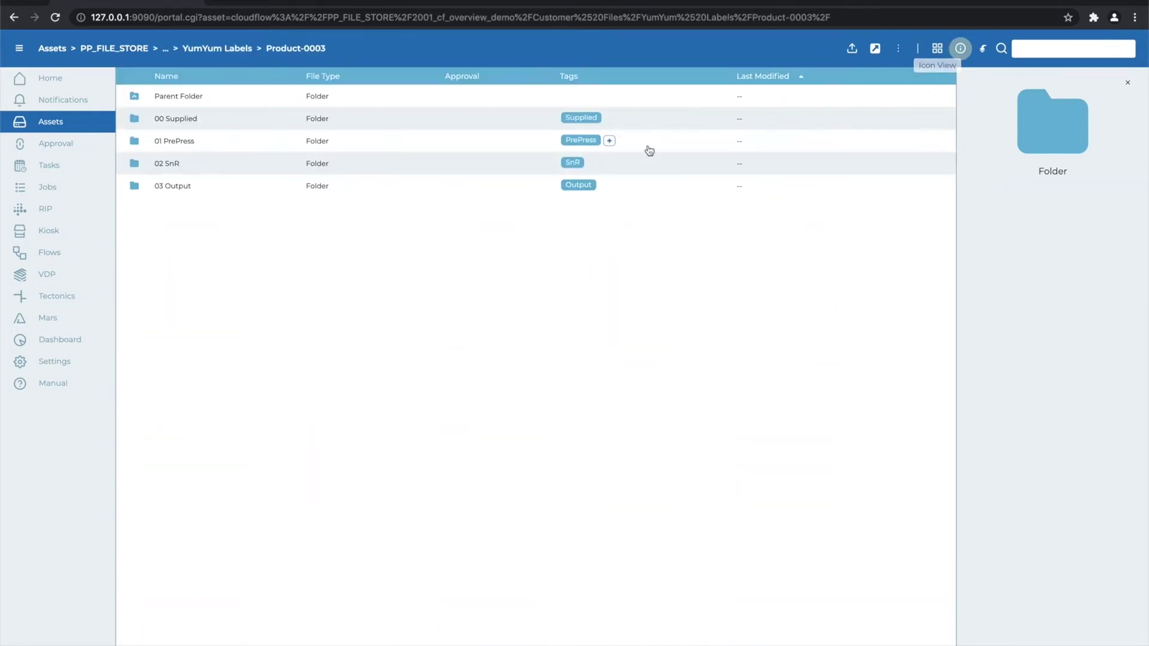
double_click(264, 117)
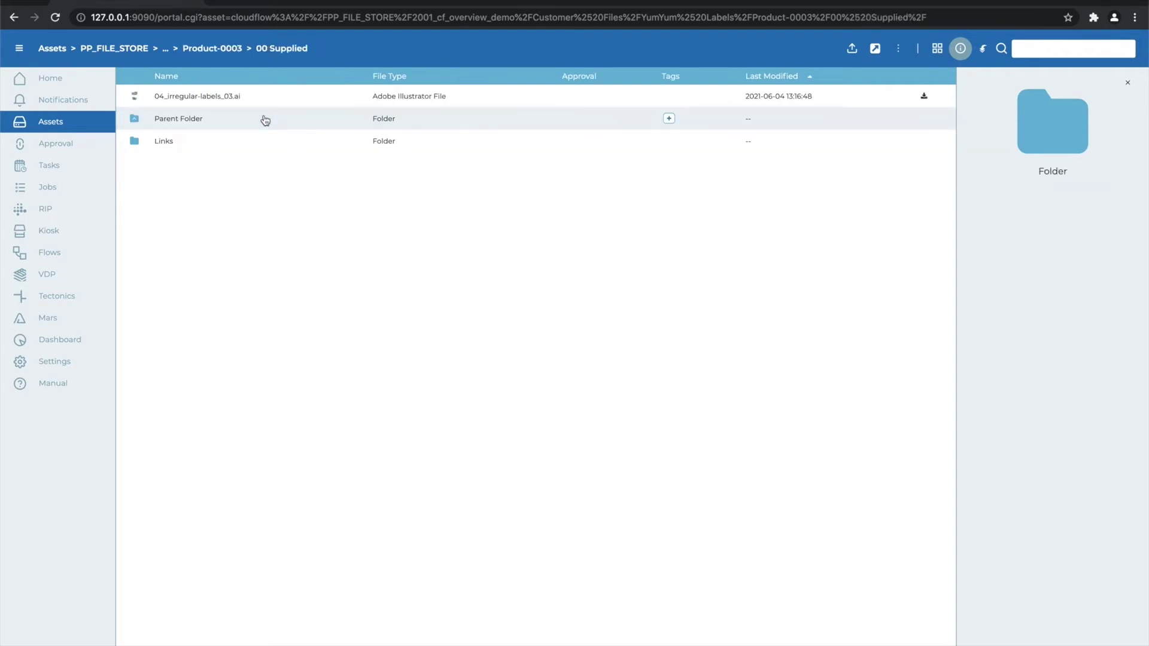
Open the detail page of 04_irregular-labels_03.ai
left_click(263, 99)
double_click(263, 100)
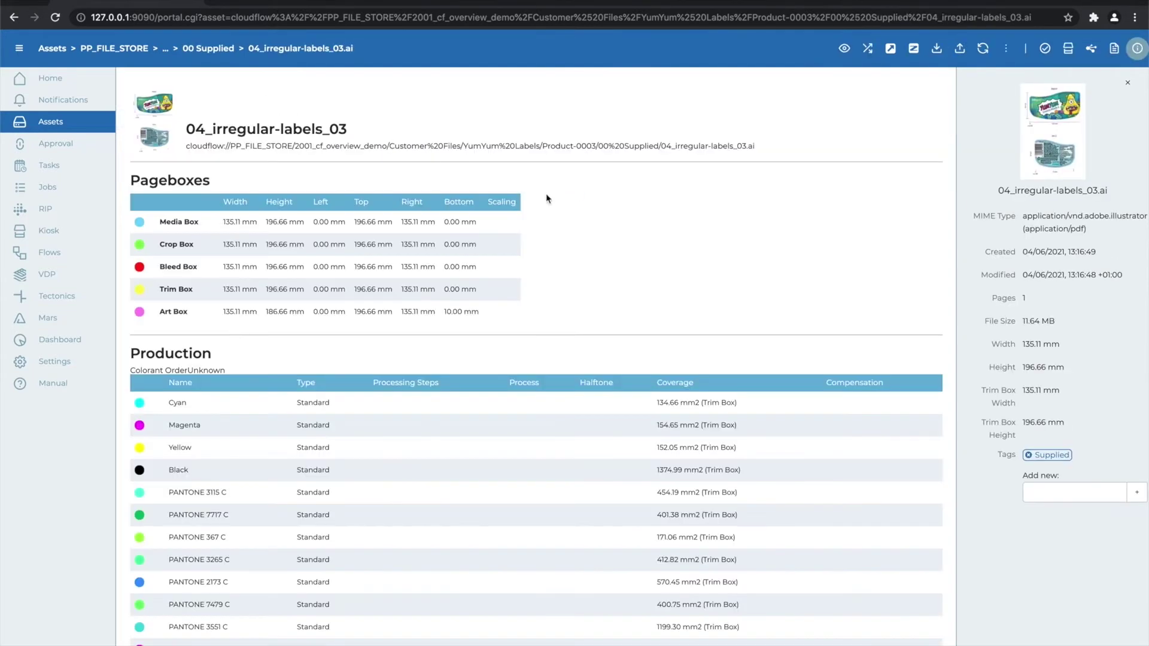
scroll(542, 276, "down", 5)
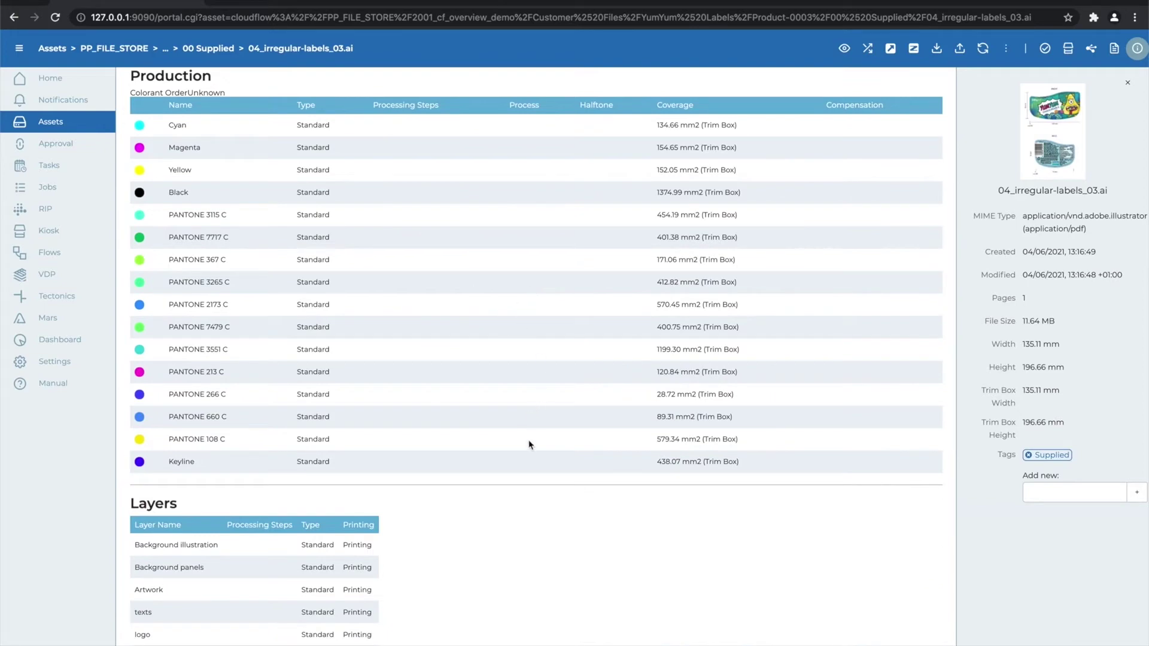
scroll(529, 445, "down", 7)
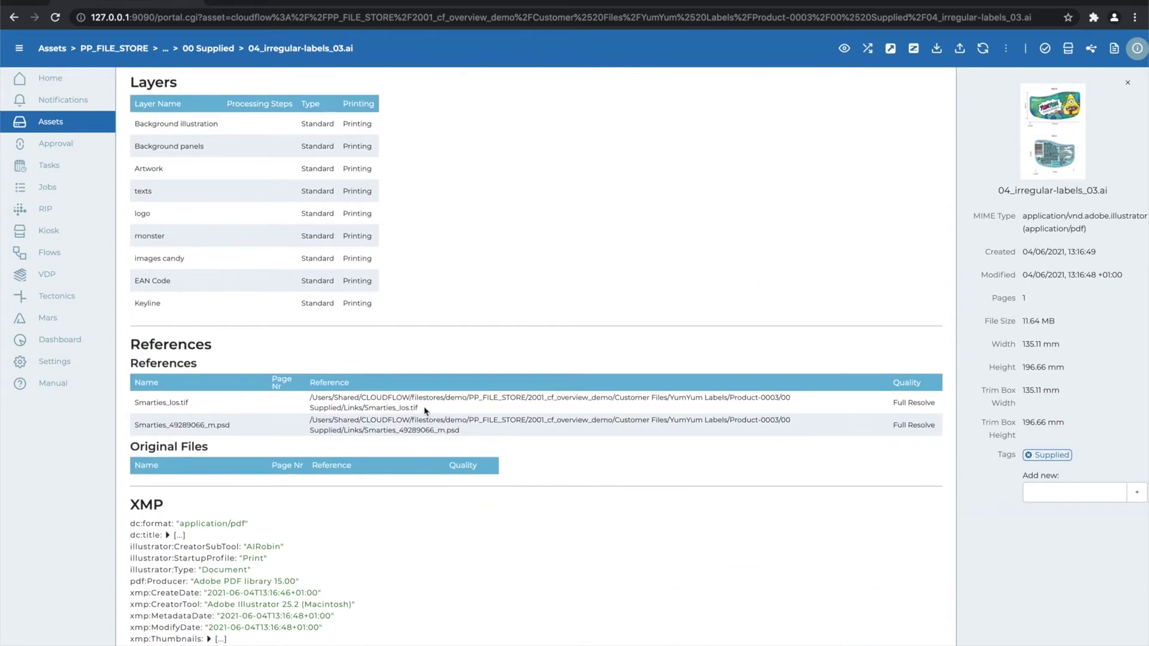
Follow the linked Smarties_los.tif image to its own detail page
left_click_drag(426, 412, 303, 417)
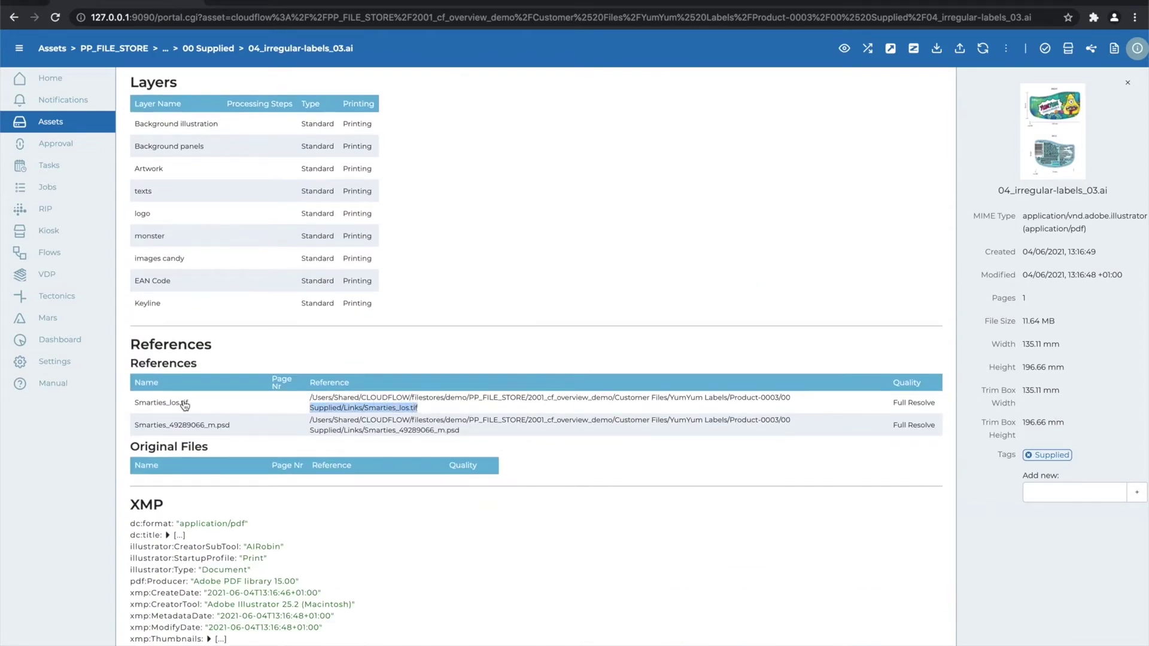
left_click(180, 402)
scroll(185, 406, "down", 4)
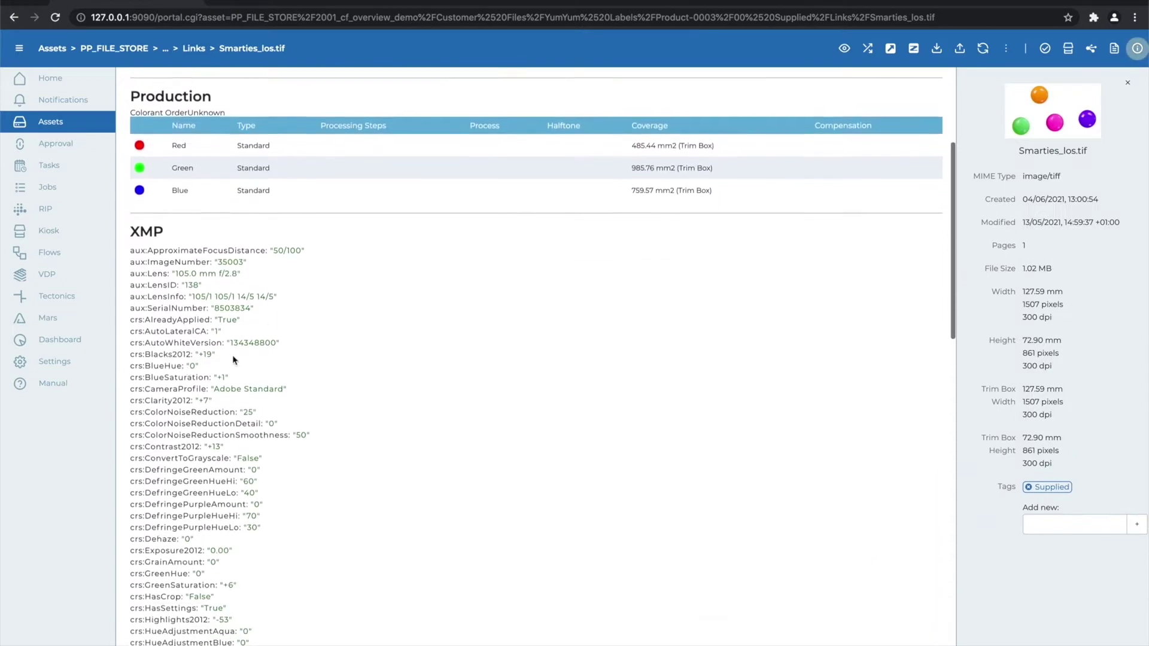
scroll(293, 383, "up", 4)
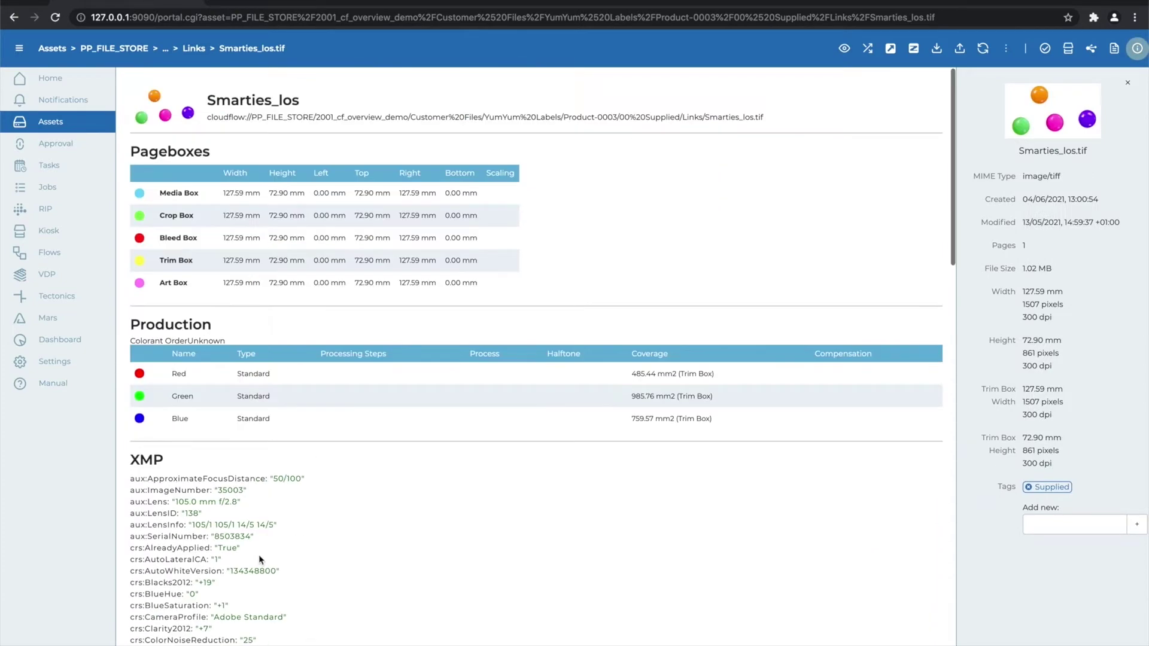
left_click(165, 48)
Go to Product-0003 > 01 PrePress and show Product-0003.pdf in Finder
left_click(149, 124)
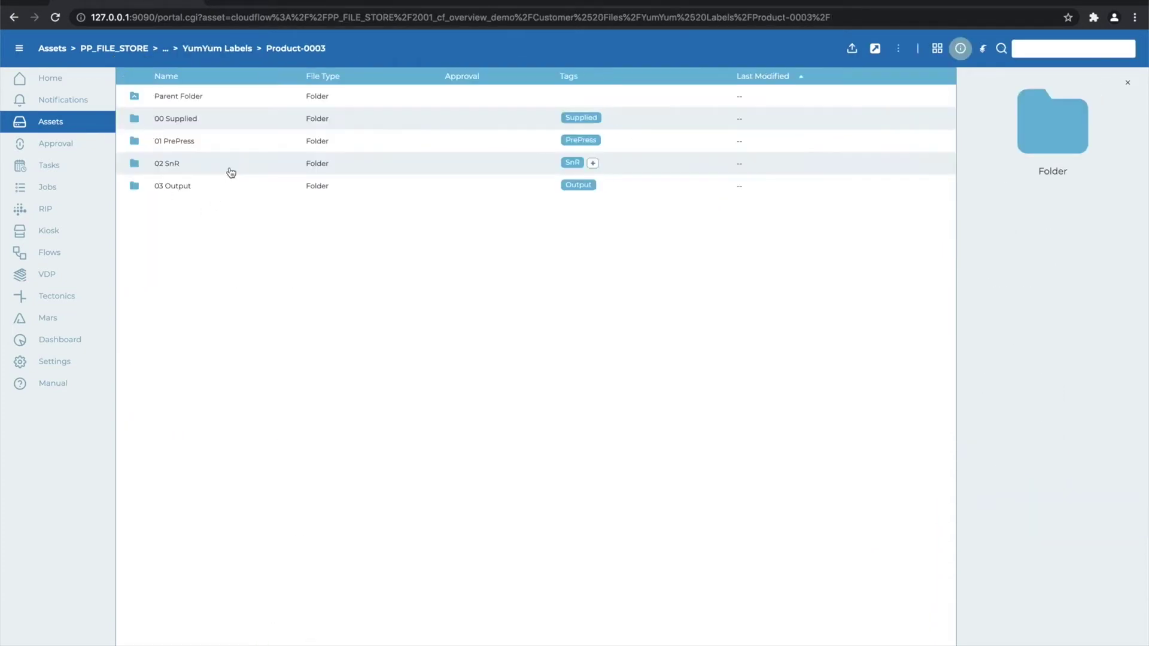
double_click(229, 143)
left_click(344, 102)
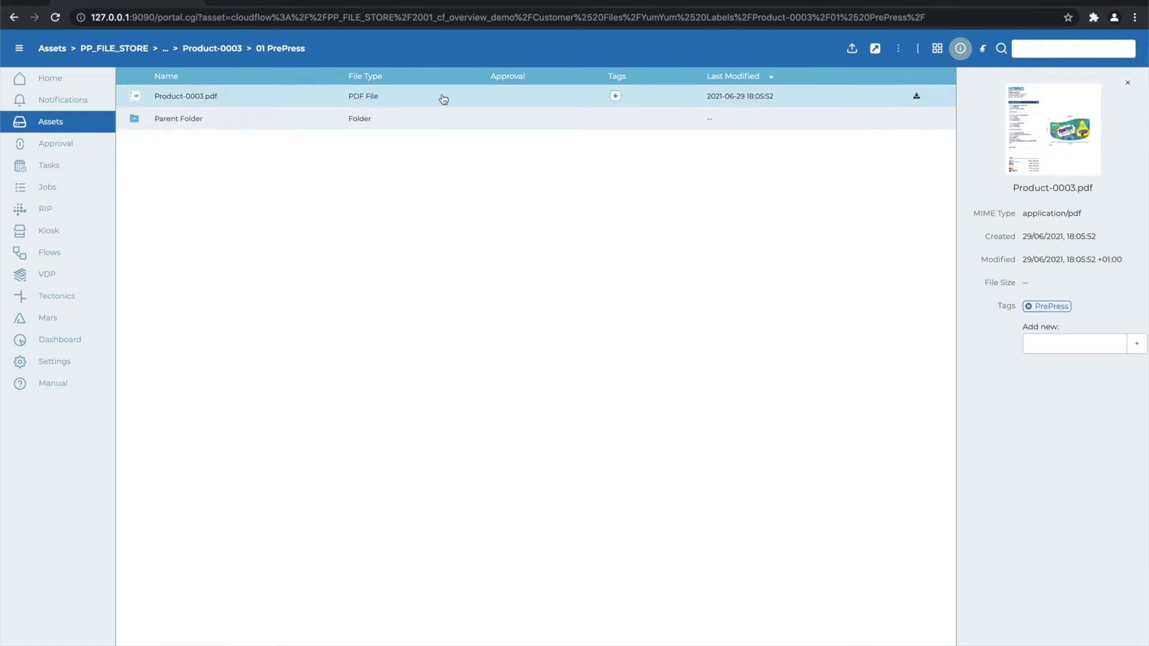
left_click(875, 49)
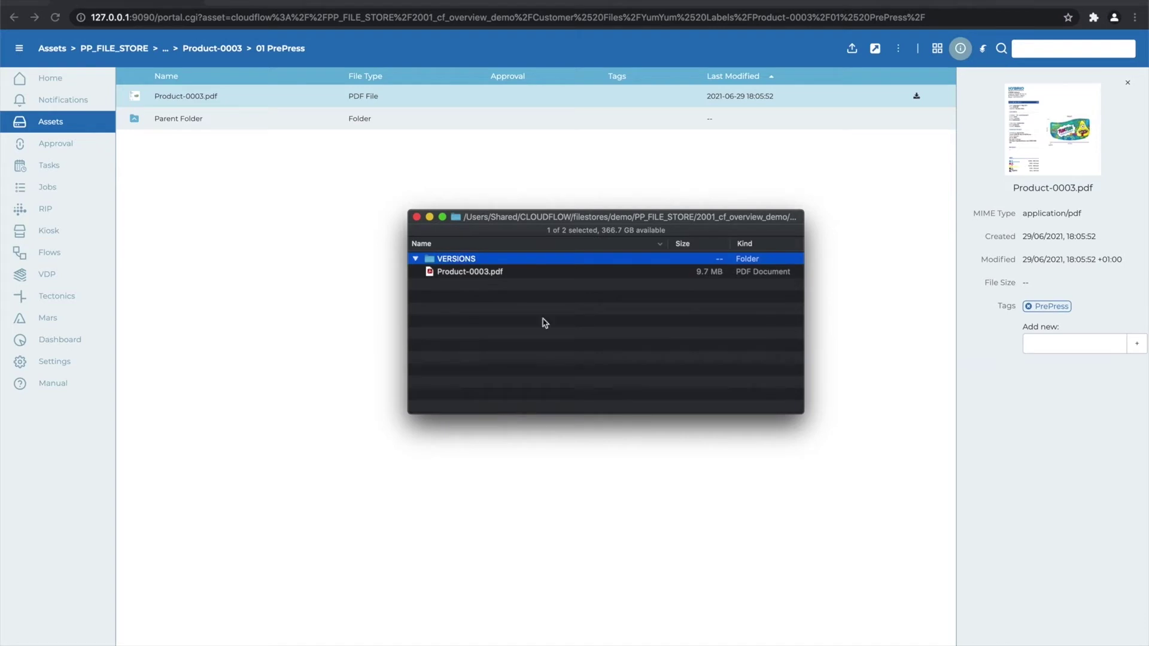
Move Product-0003.pdf into VERSIONS and rename it Product-0003-VERSION1.pdf
left_click_drag(480, 272, 443, 261)
left_click(217, 166)
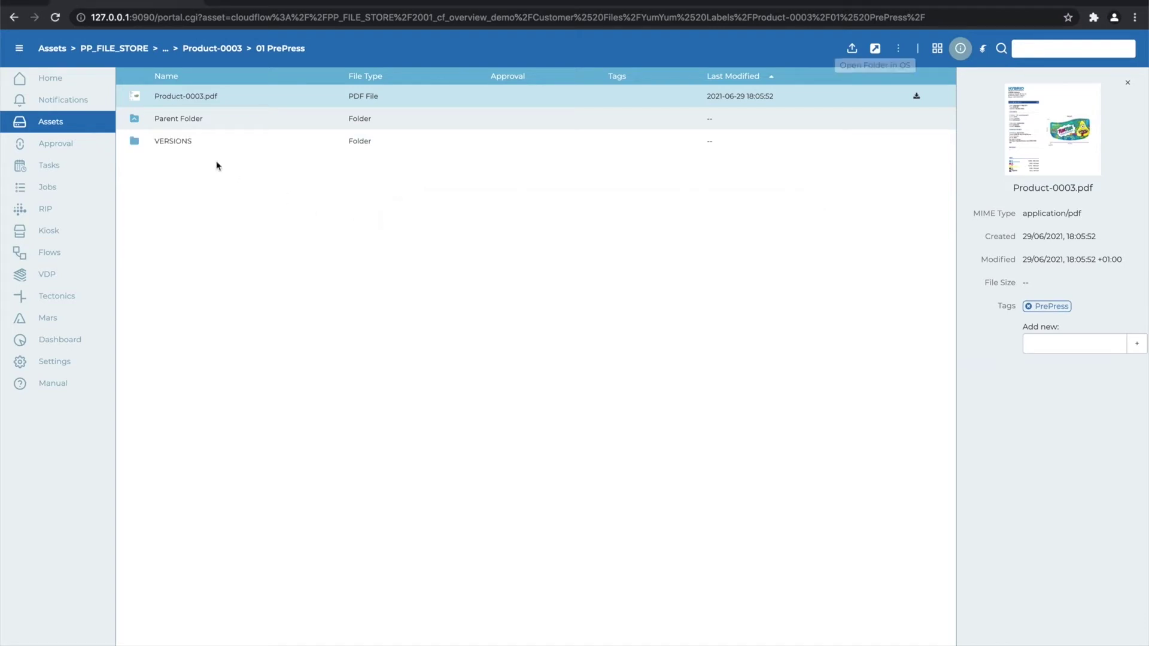
double_click(209, 141)
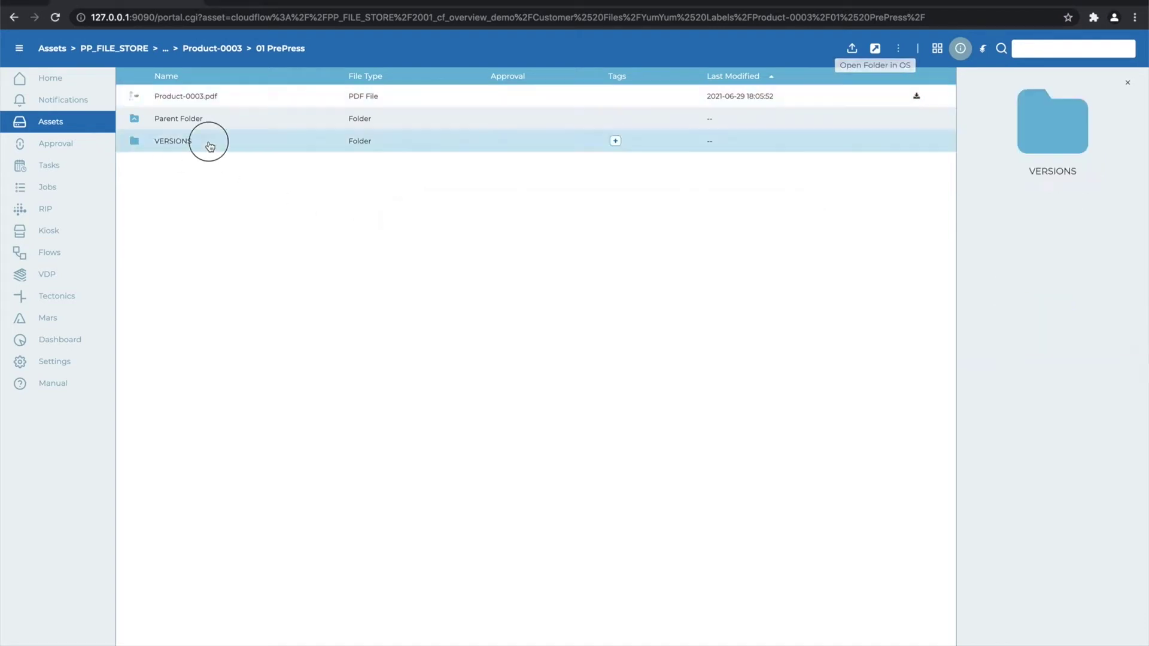
right_click(256, 104)
left_click(293, 160)
key("Left")
key("Left")
key("Left")
key("Left")
type("-")
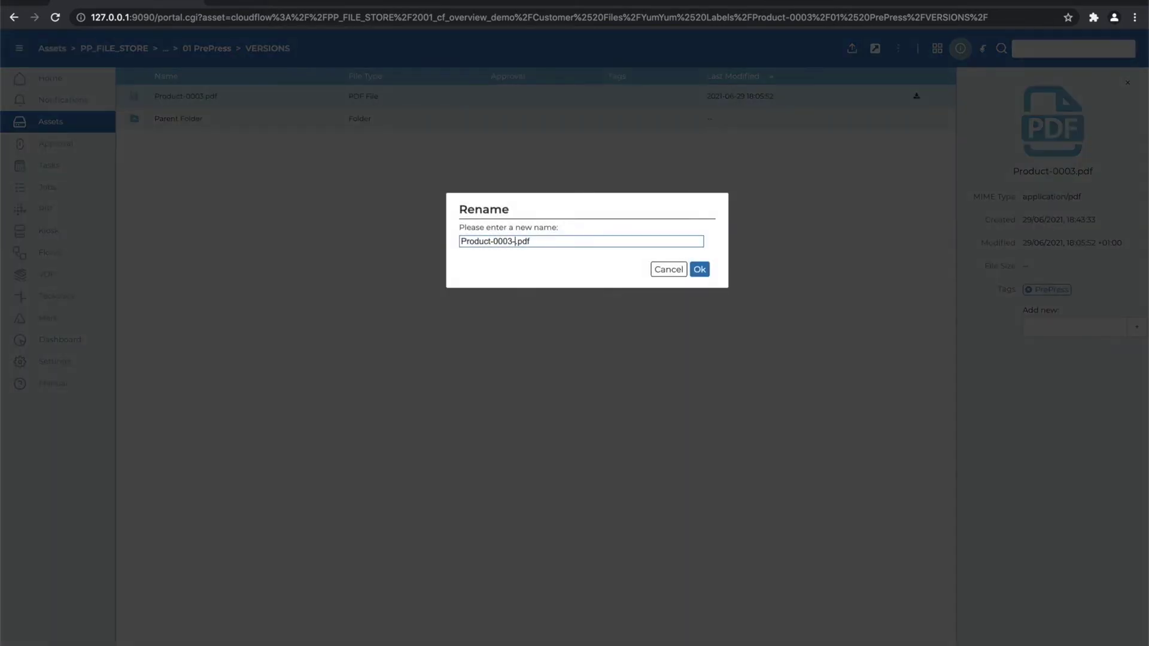
type("VERSION1")
key("Return")
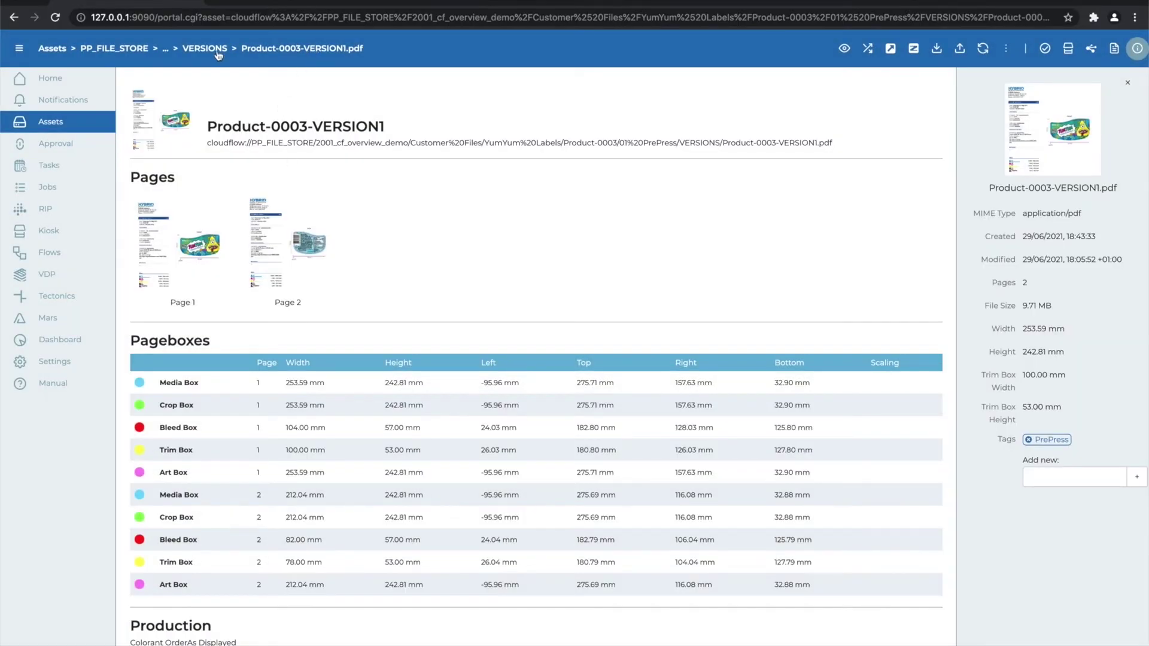
Return to 01 PrePress and open Product-0003.pdf in PACKZ
left_click(166, 51)
left_click(156, 144)
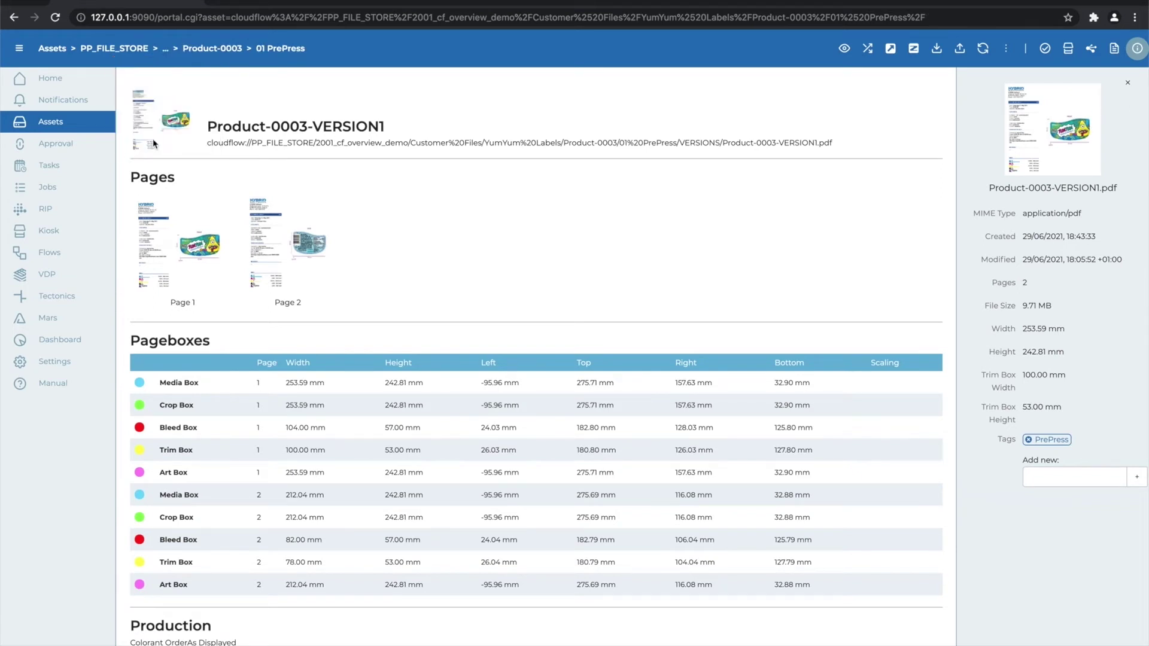
left_click(875, 47)
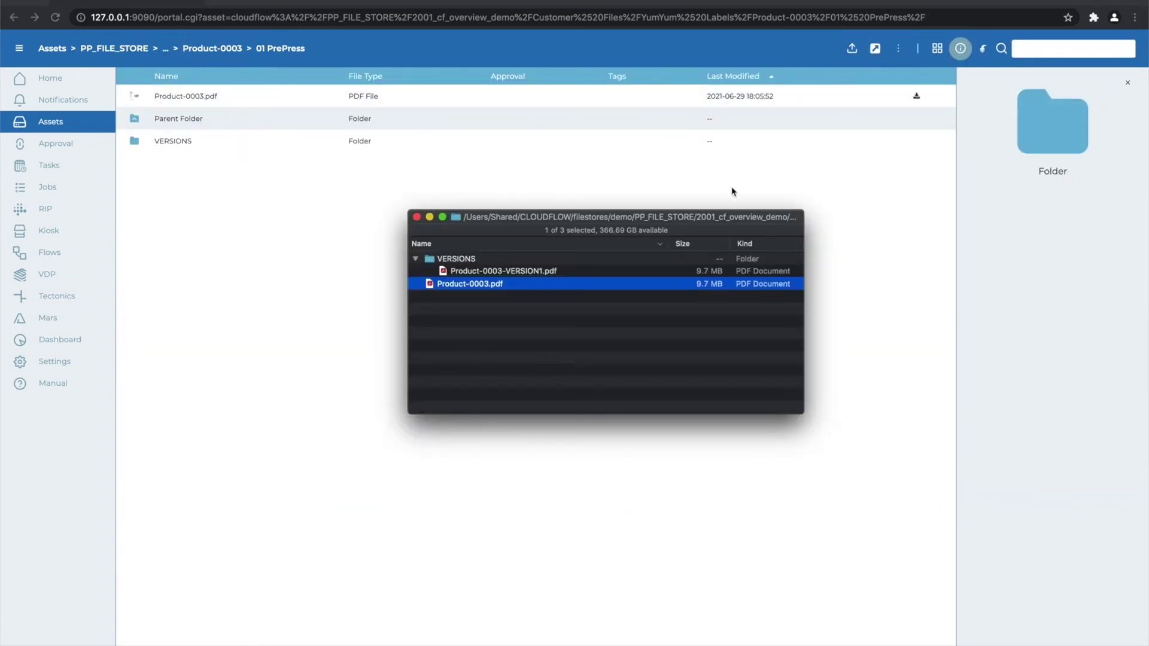
left_click(556, 271)
left_click(456, 259)
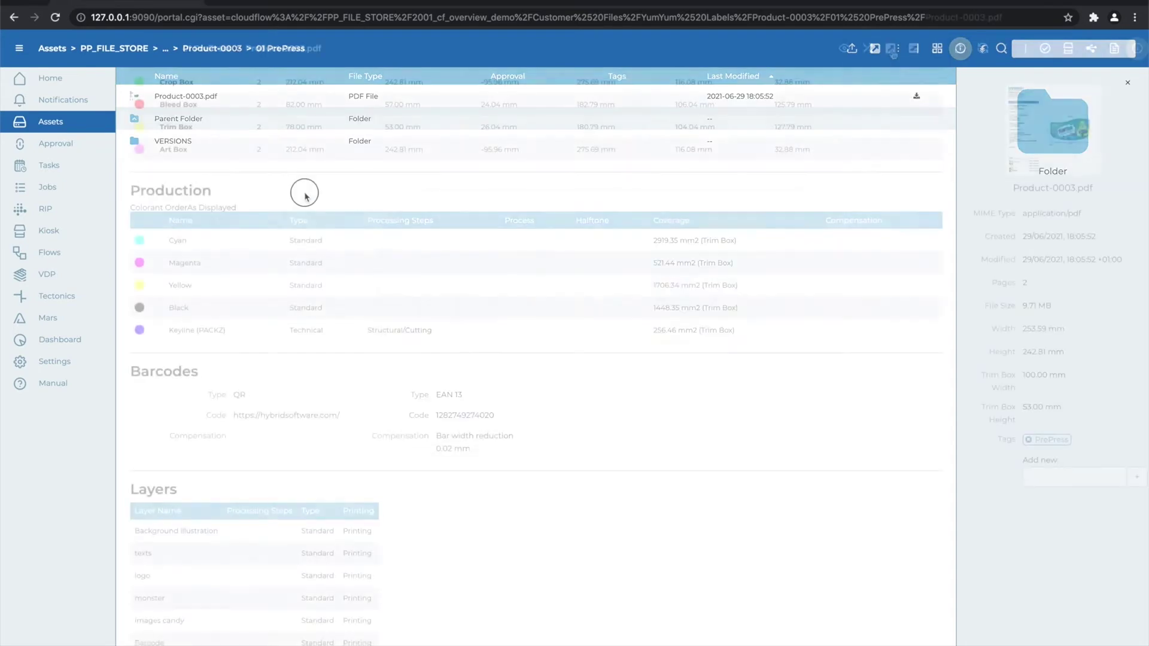
left_click(914, 48)
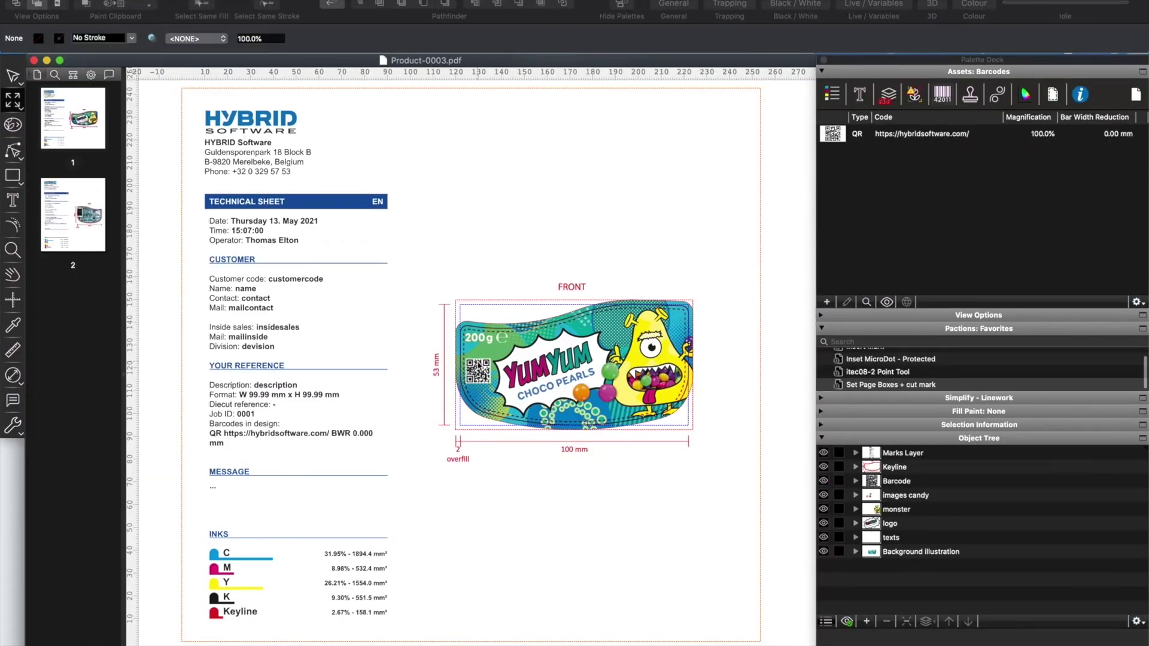
left_click(478, 365)
key("super+alt+0")
double_click(492, 308)
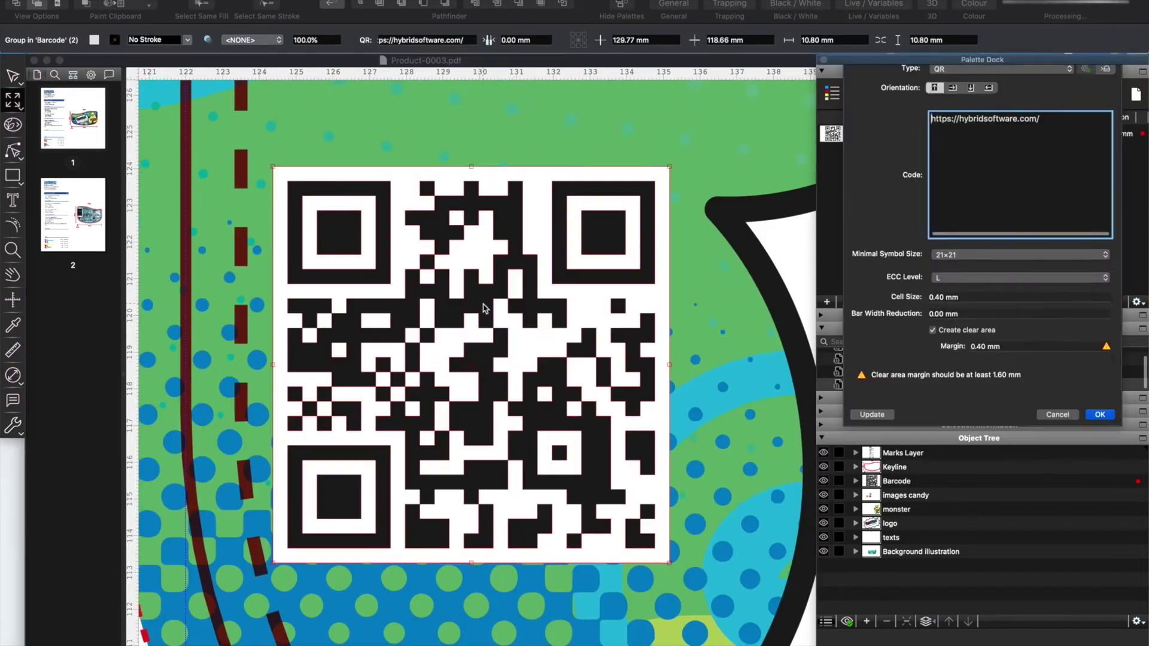
left_click(960, 131)
type("cloudflow.")
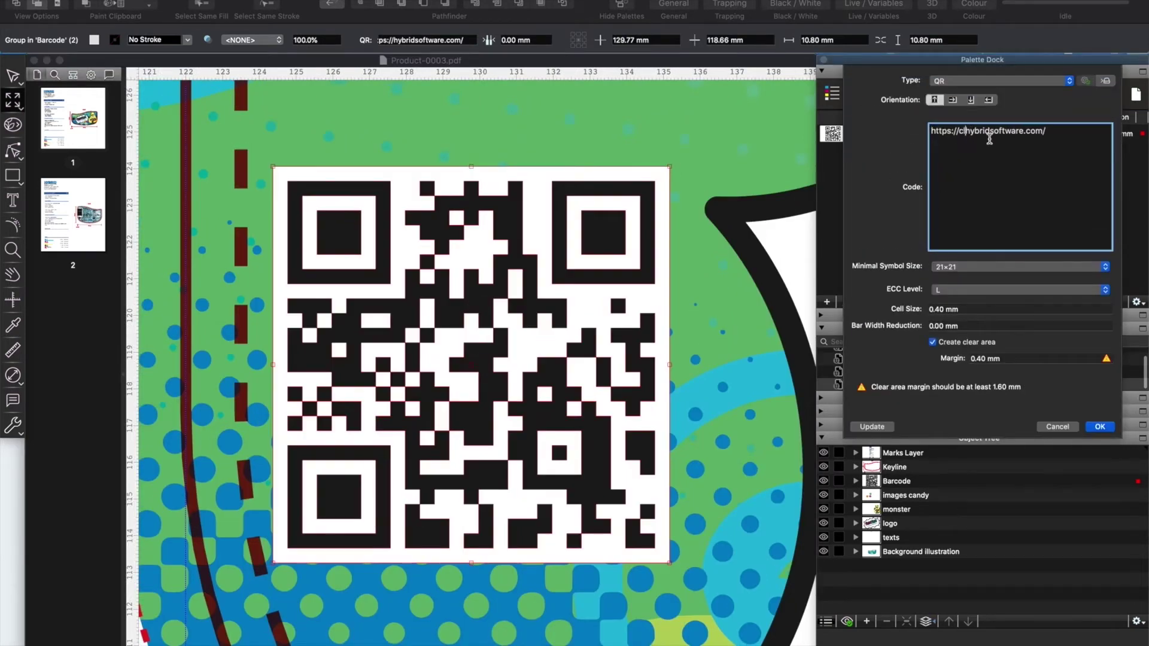
left_click(1100, 426)
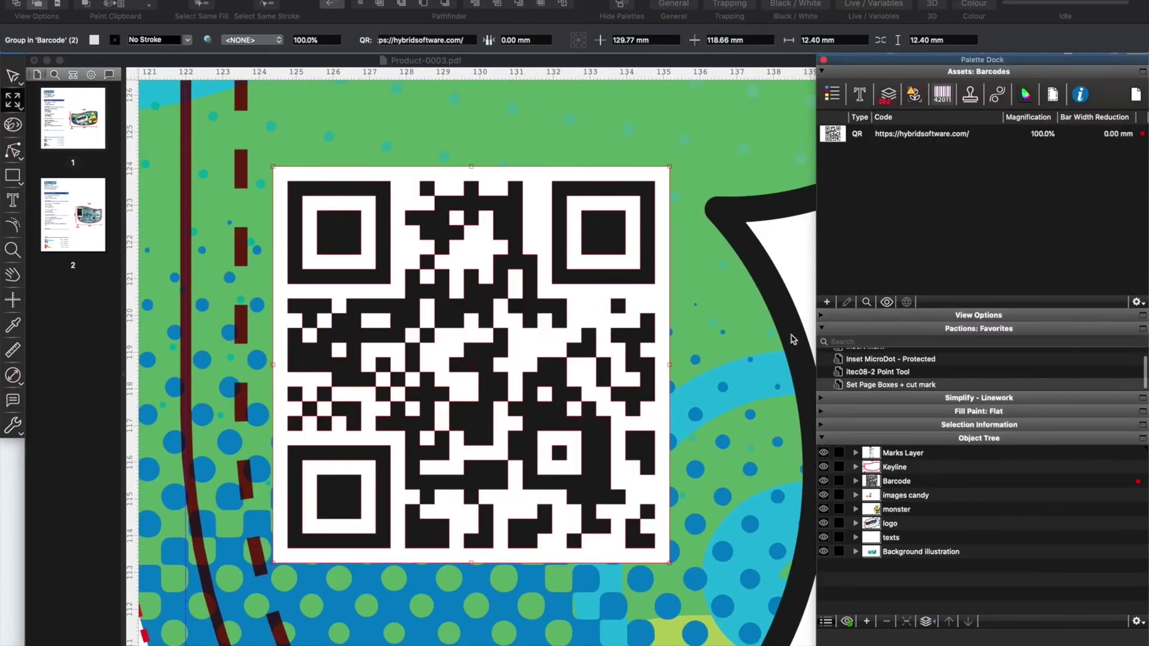
left_click(80, 47)
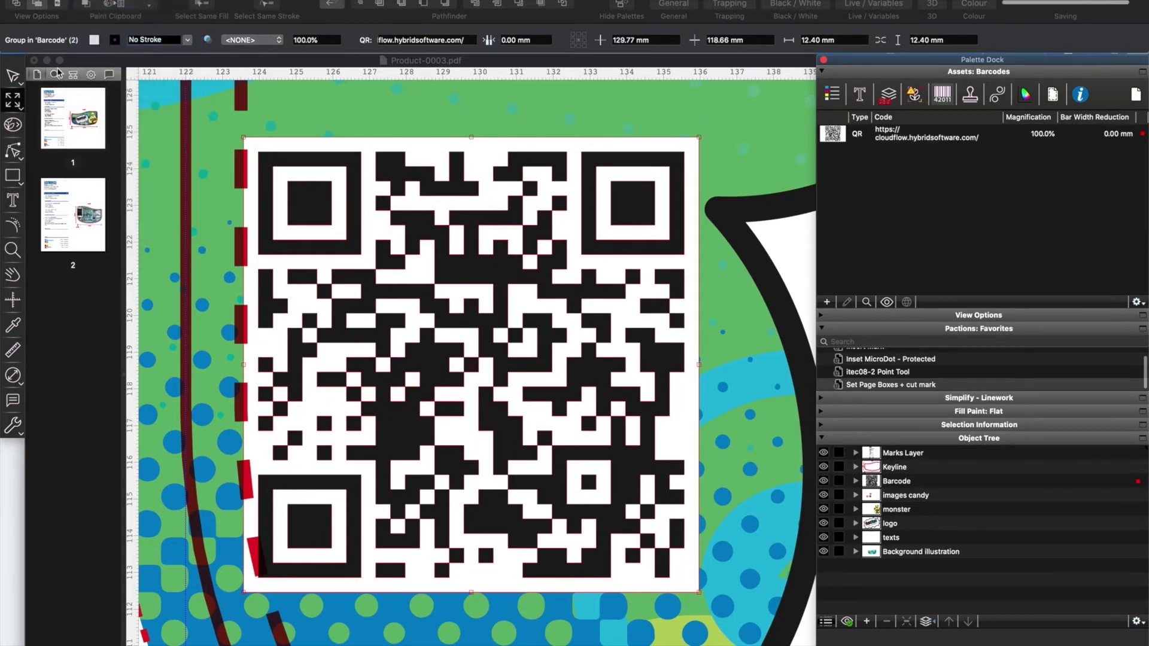
left_click(34, 60)
Refresh the asset details and filter Customer Files by file extension .pdf
left_click(291, 408)
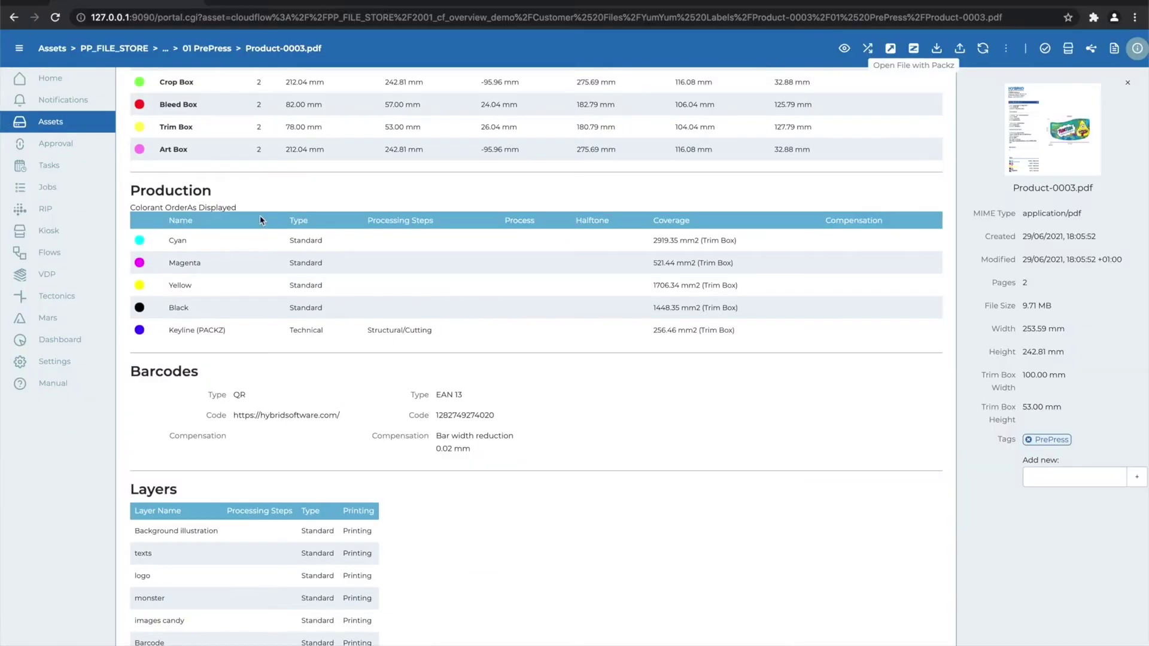
left_click(278, 53)
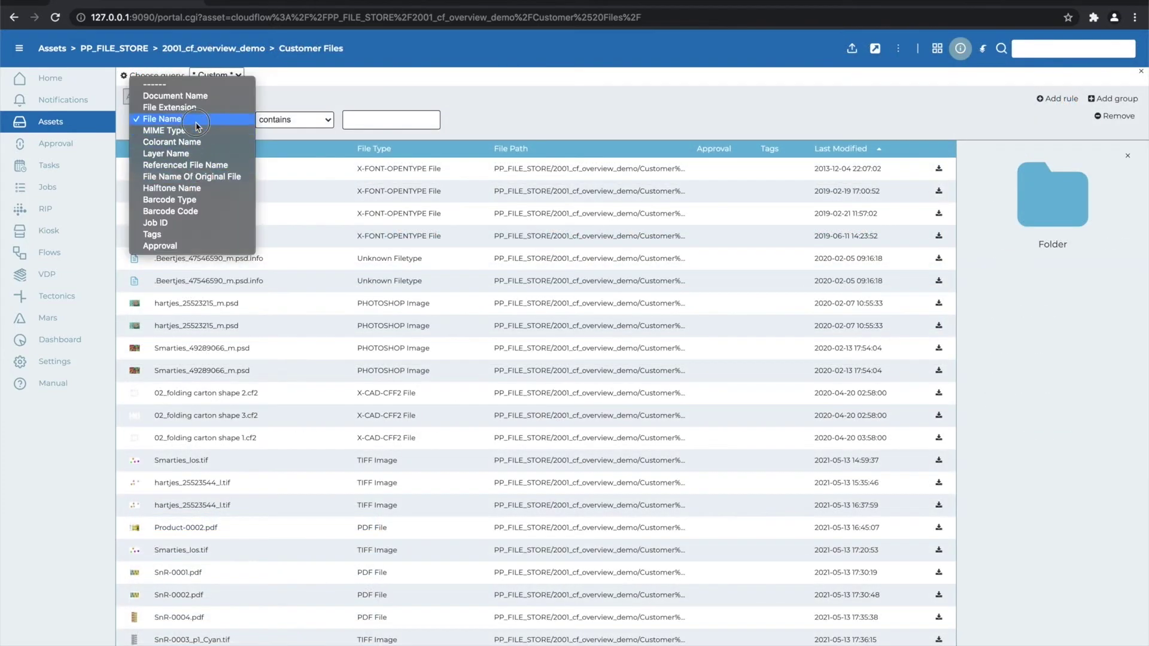
left_click(180, 108)
left_click(389, 120)
type(".pdf")
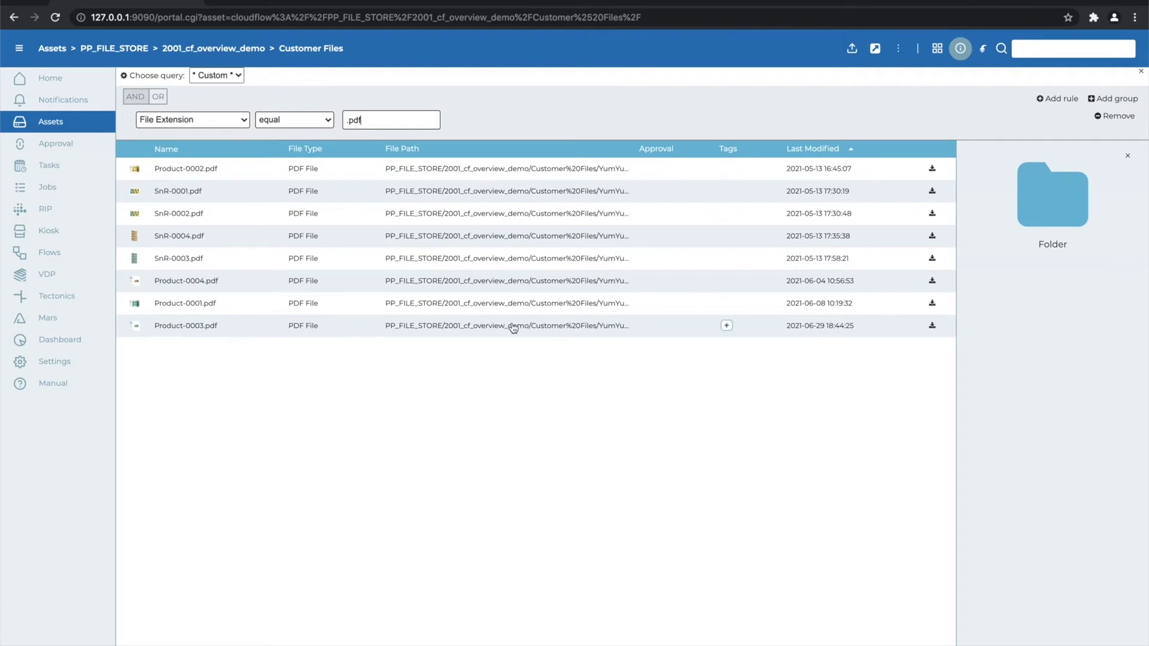
Add a second rule: Tags contains text like 'prepress', and apply the filter
left_click(1056, 100)
left_click(191, 148)
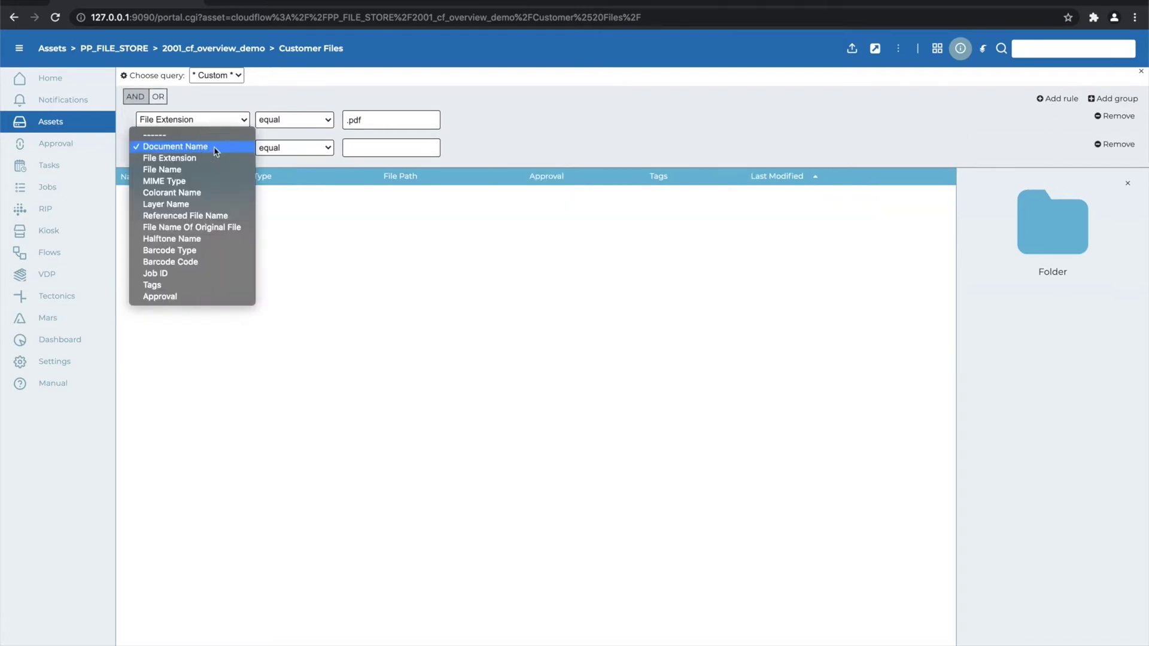
left_click(155, 285)
left_click(294, 147)
left_click(290, 205)
left_click(386, 147)
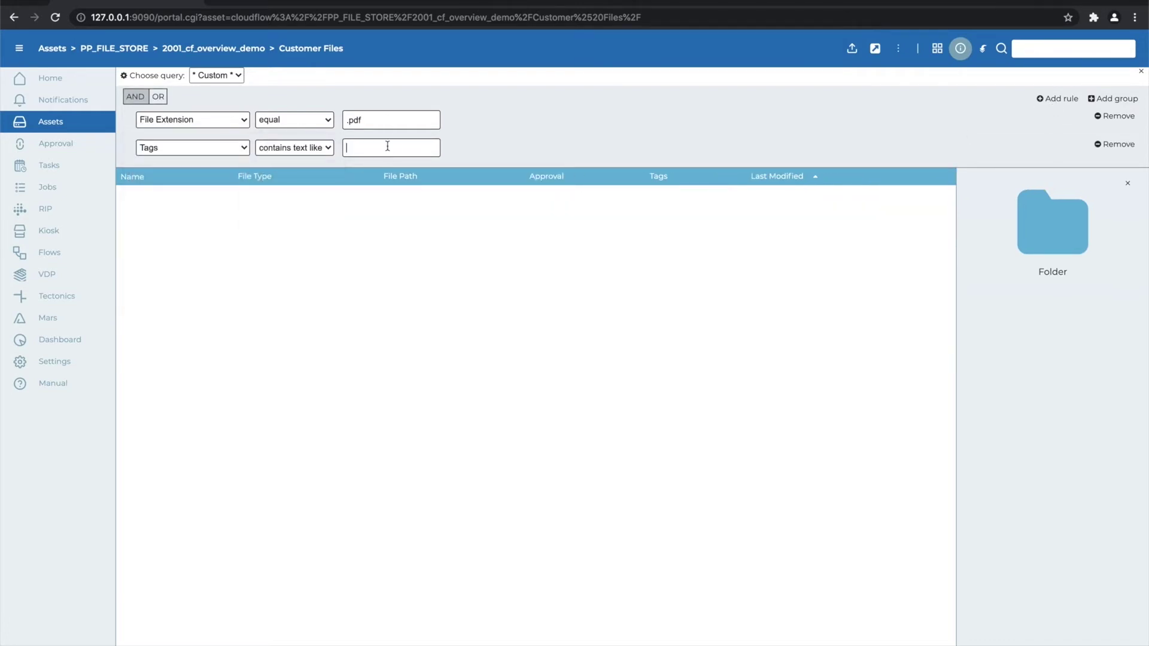
type("prepress")
key("ctrl+l")
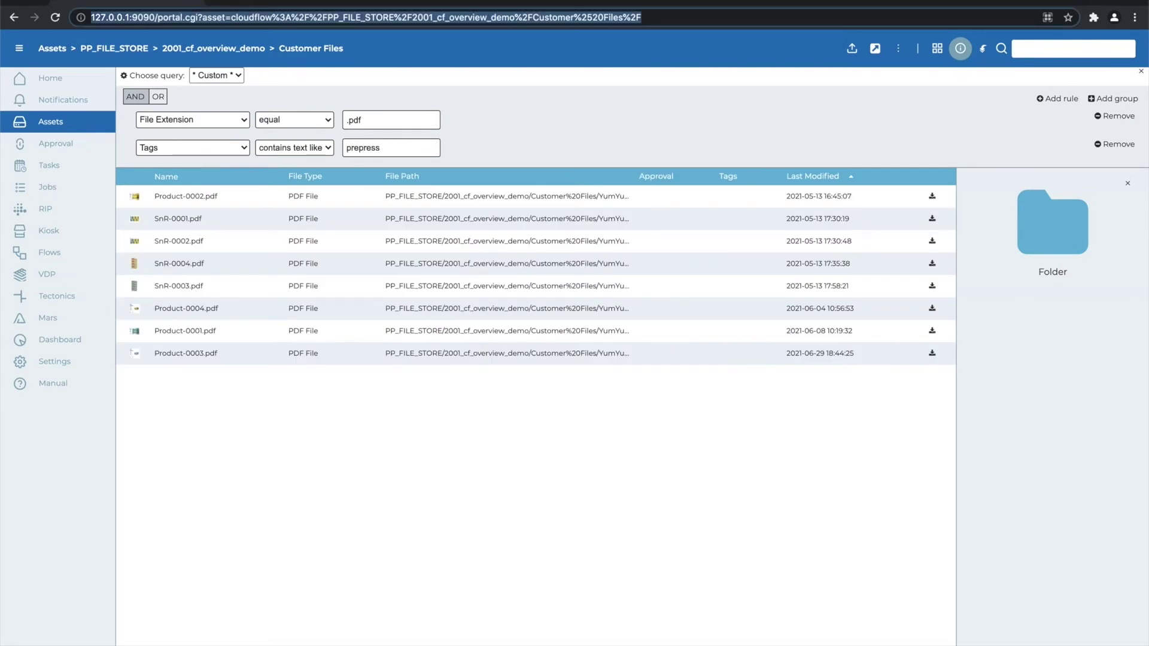
left_click(943, 52)
left_click(944, 53)
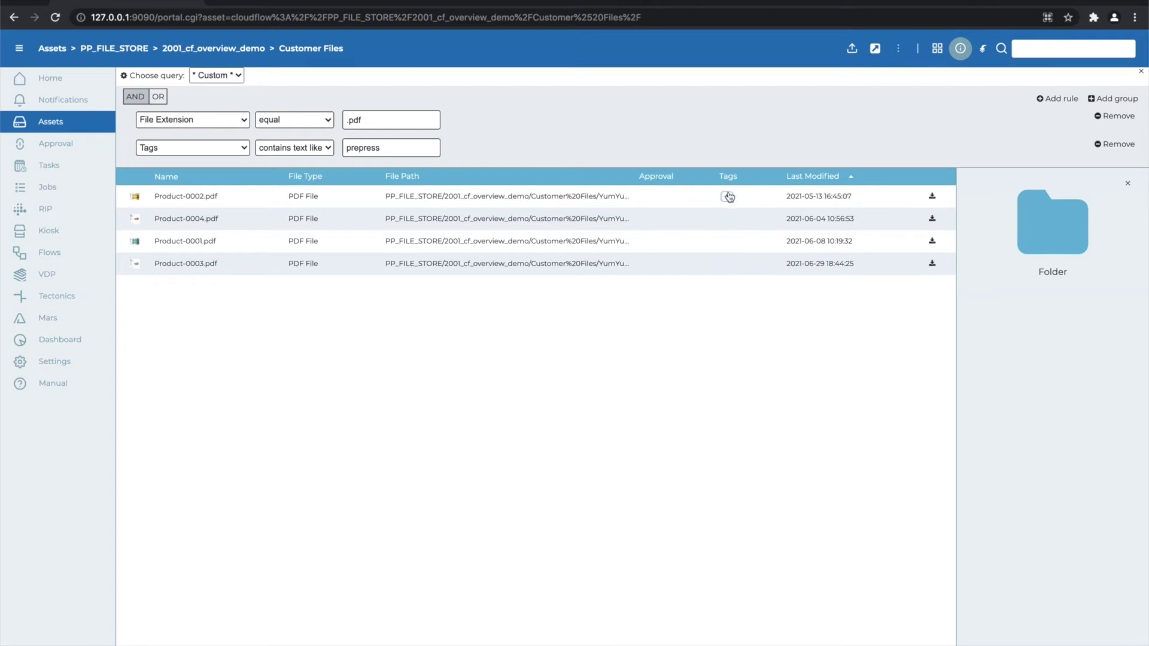
left_click(728, 196)
Tag Product-0002.pdf as In-Progress
type("In-Progress")
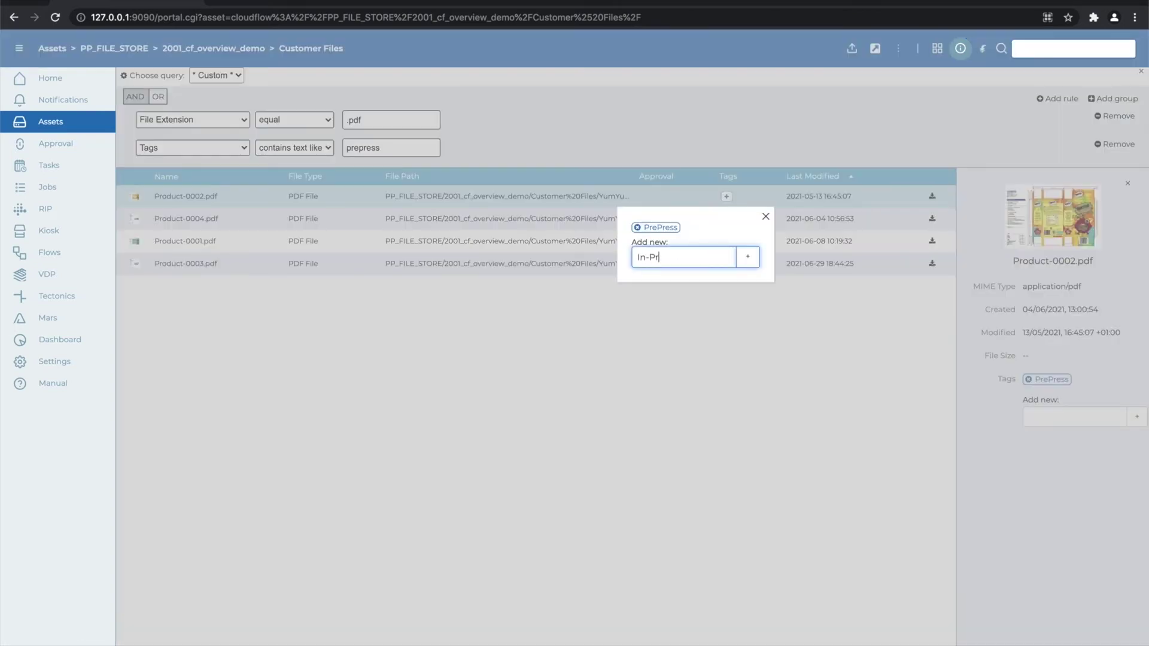
key("Return")
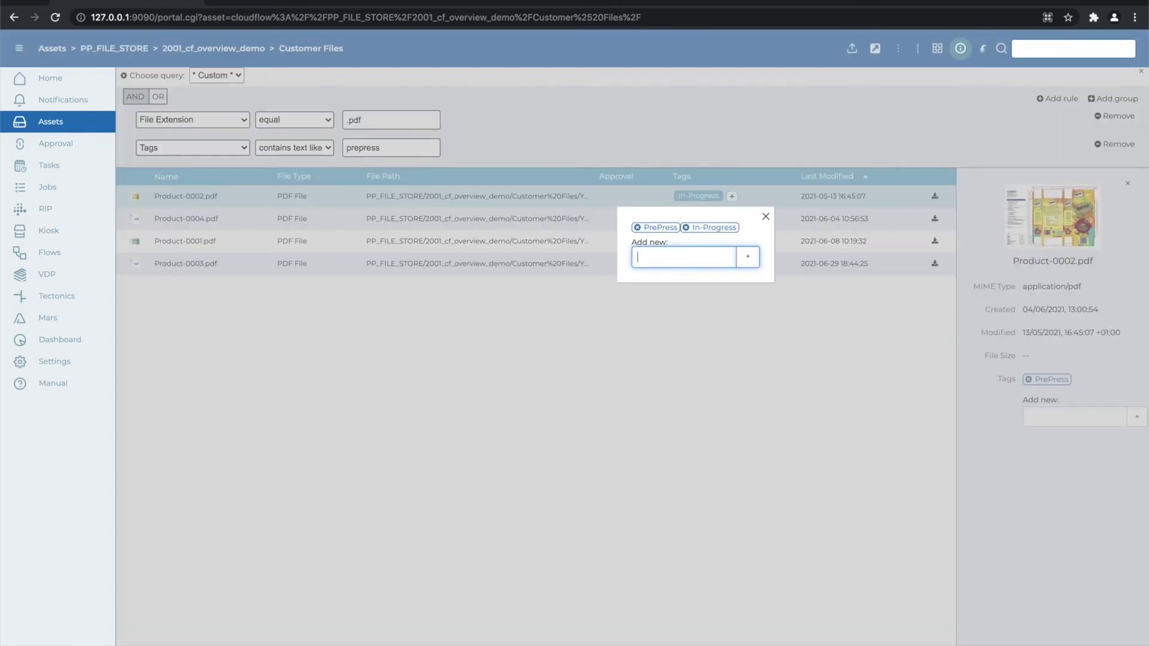
left_click(765, 217)
Save the filter as query 'PrePress PDFs' and apply it
left_click(124, 75)
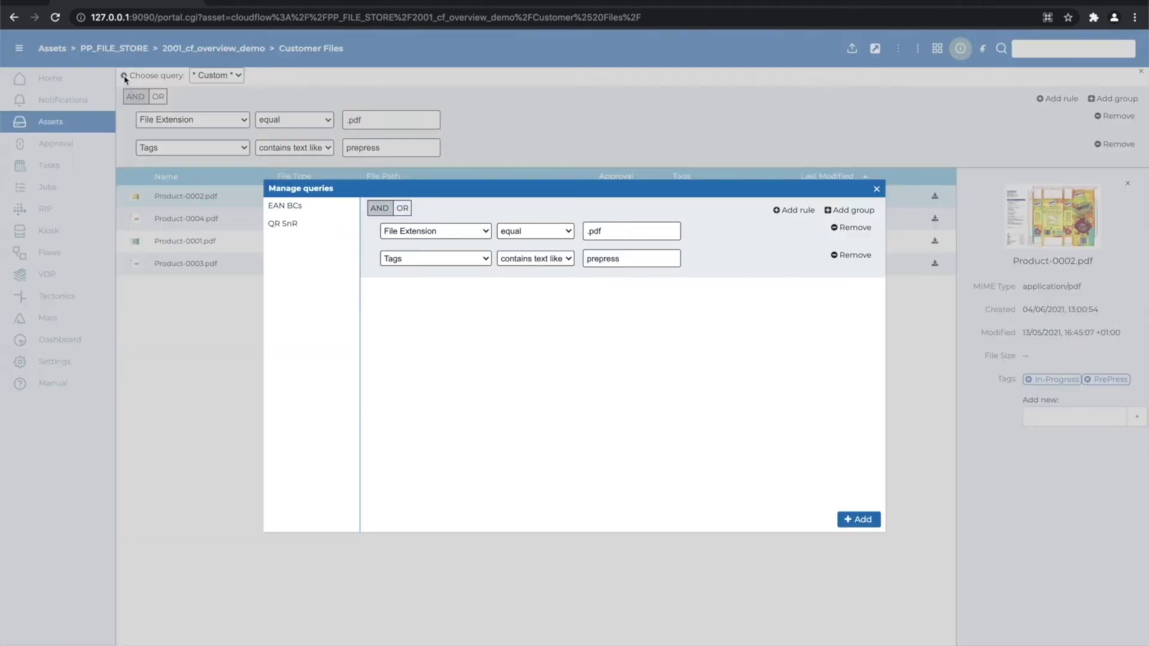
left_click(857, 518)
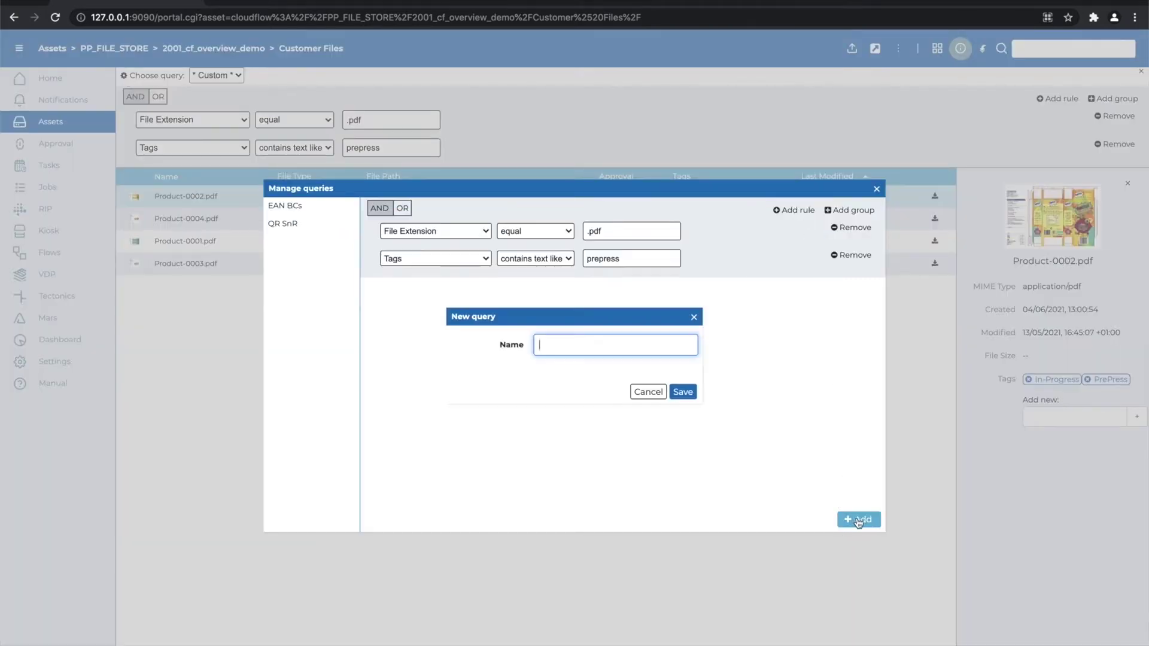
type("PrePress PDFs")
left_click(685, 393)
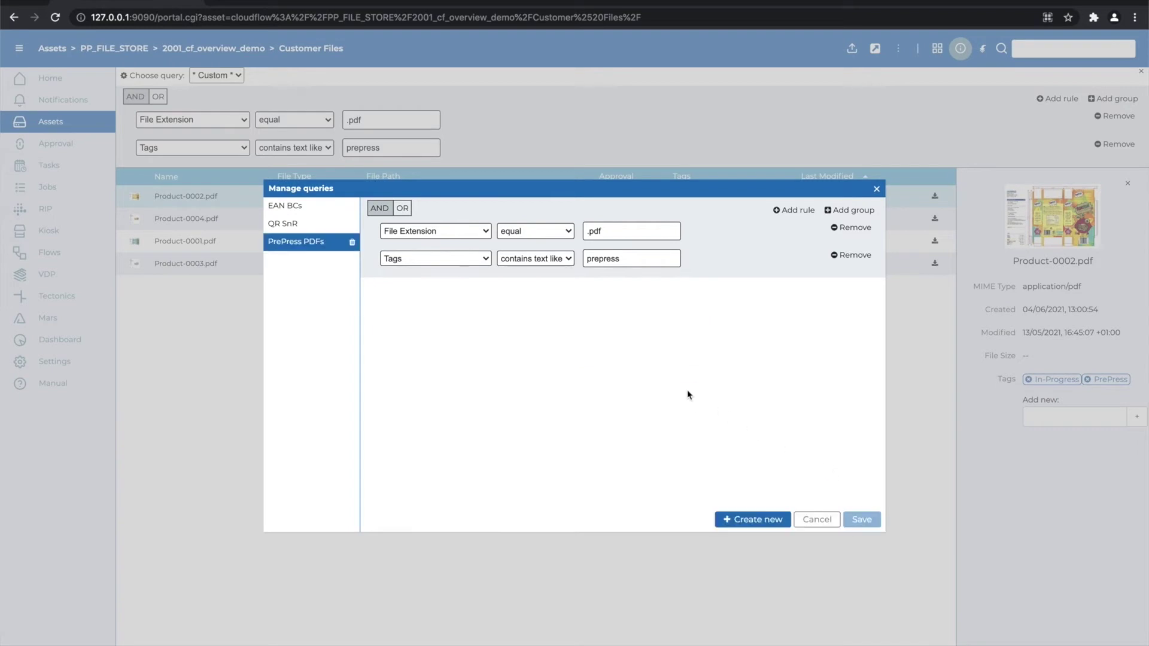
left_click(877, 189)
left_click(238, 80)
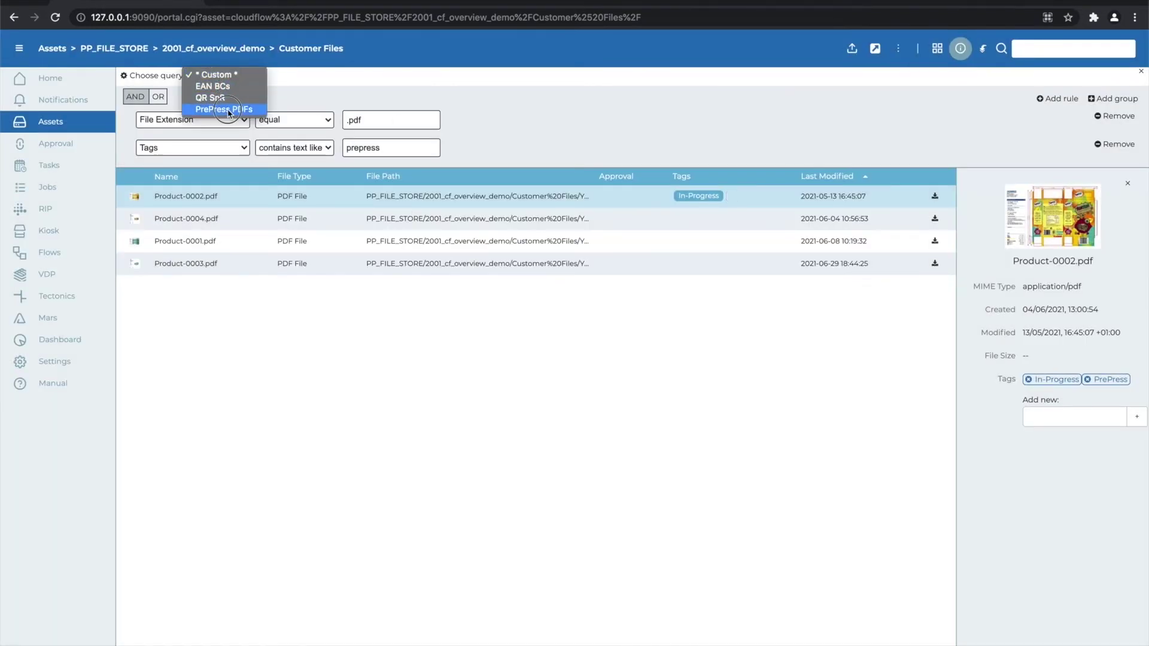
left_click(228, 109)
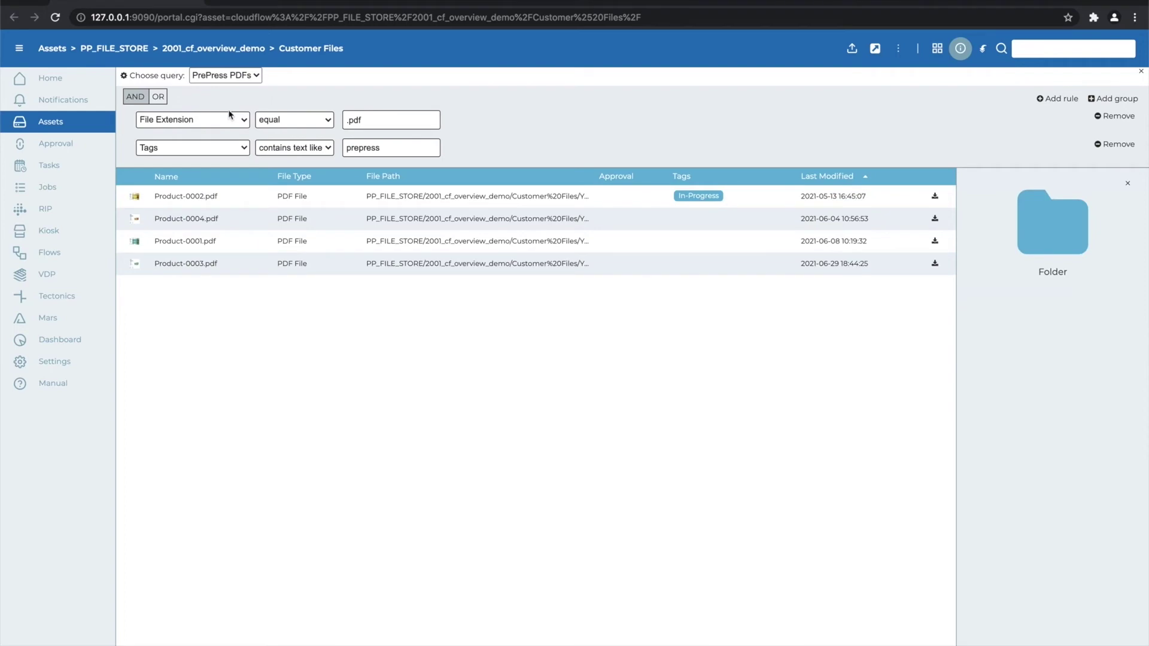
left_click(72, 386)
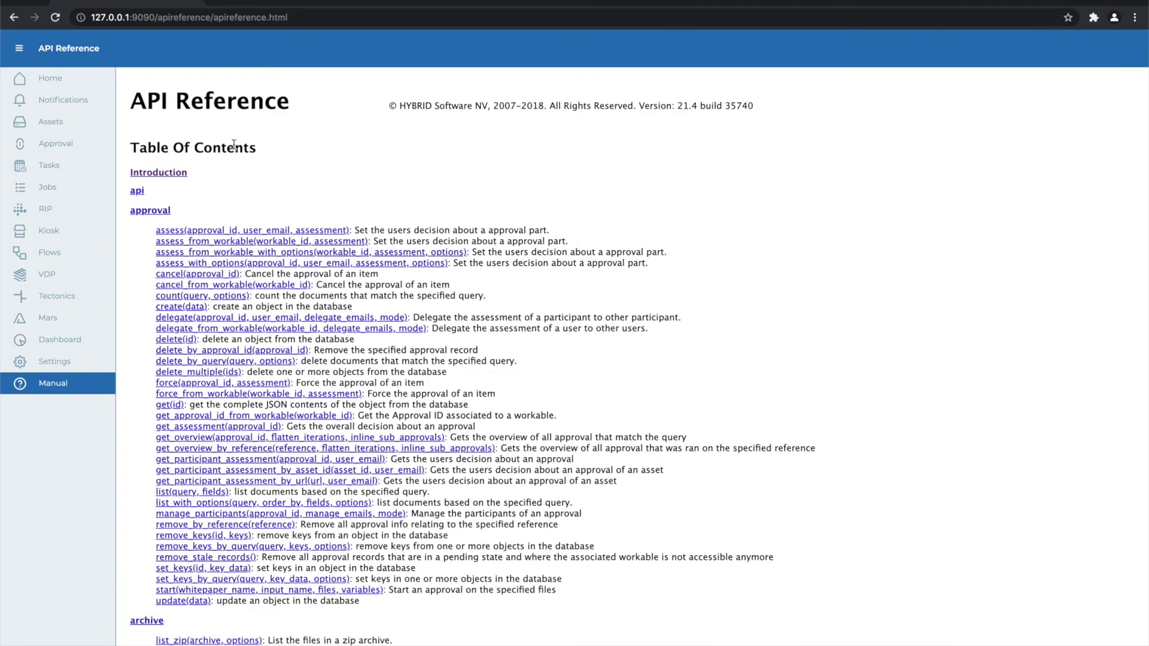
Review add_tag's PHP and JavaScript examples, then sign in with the labels customer's saved login
scroll(246, 305, "down", 3)
scroll(245, 305, "down", 6)
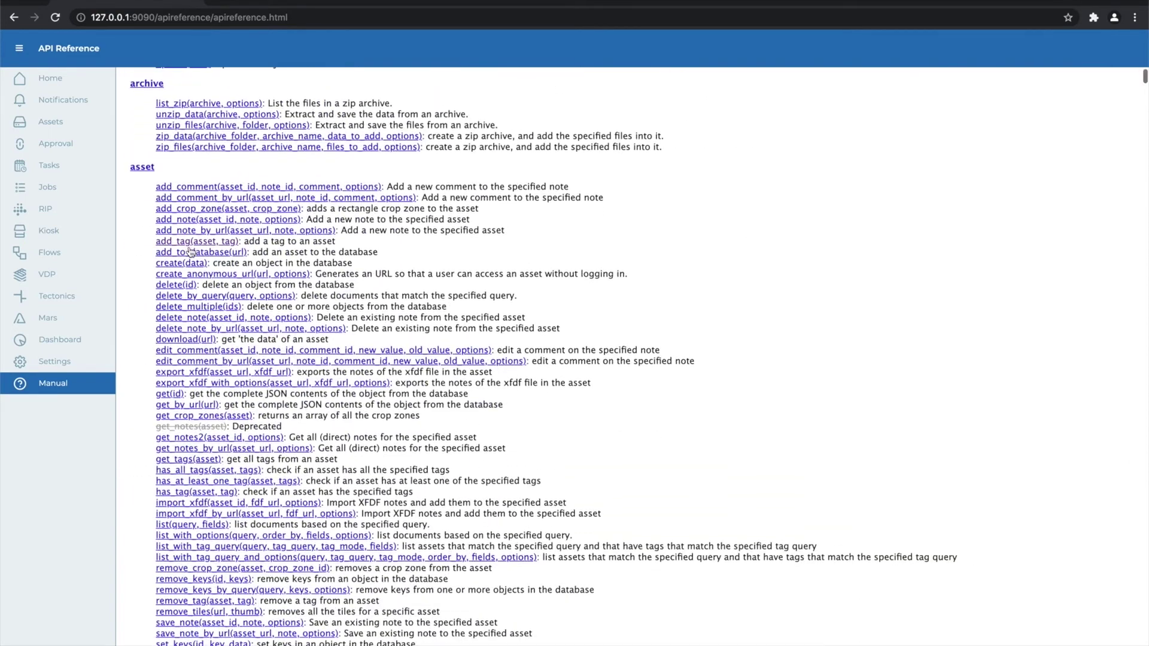
left_click(188, 240)
left_click(230, 124)
left_click(180, 124)
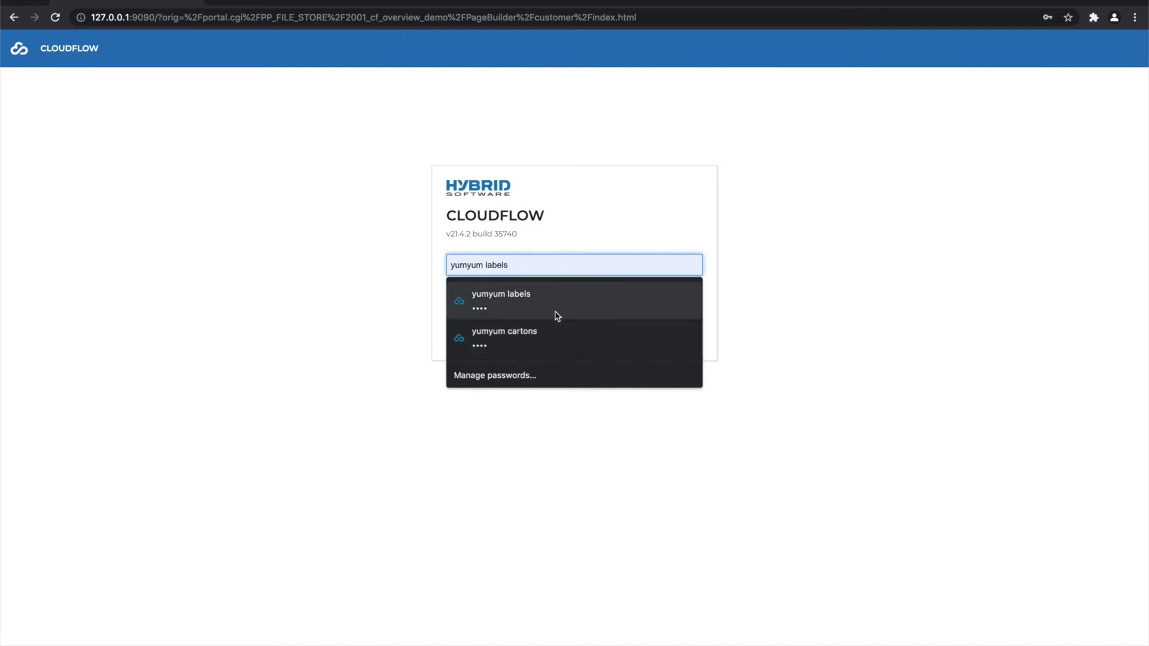
left_click(548, 300)
left_click(567, 329)
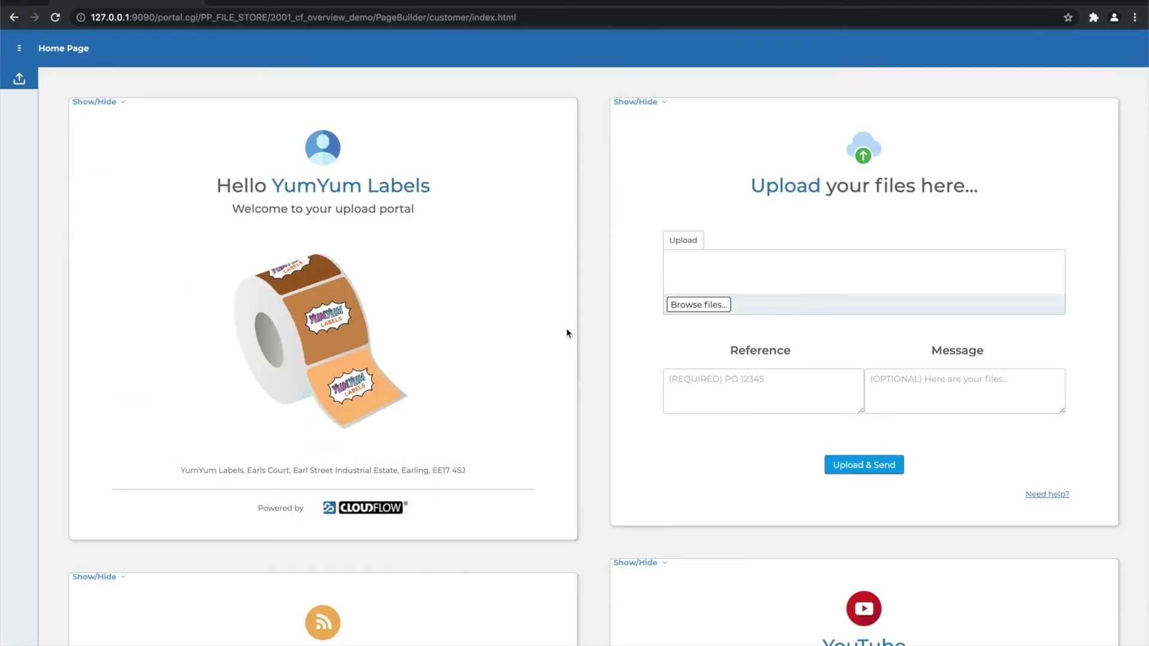
Drag Labels - Fruity Bears.zip from Finder into the portal's Upload box
scroll(589, 334, "down", 5)
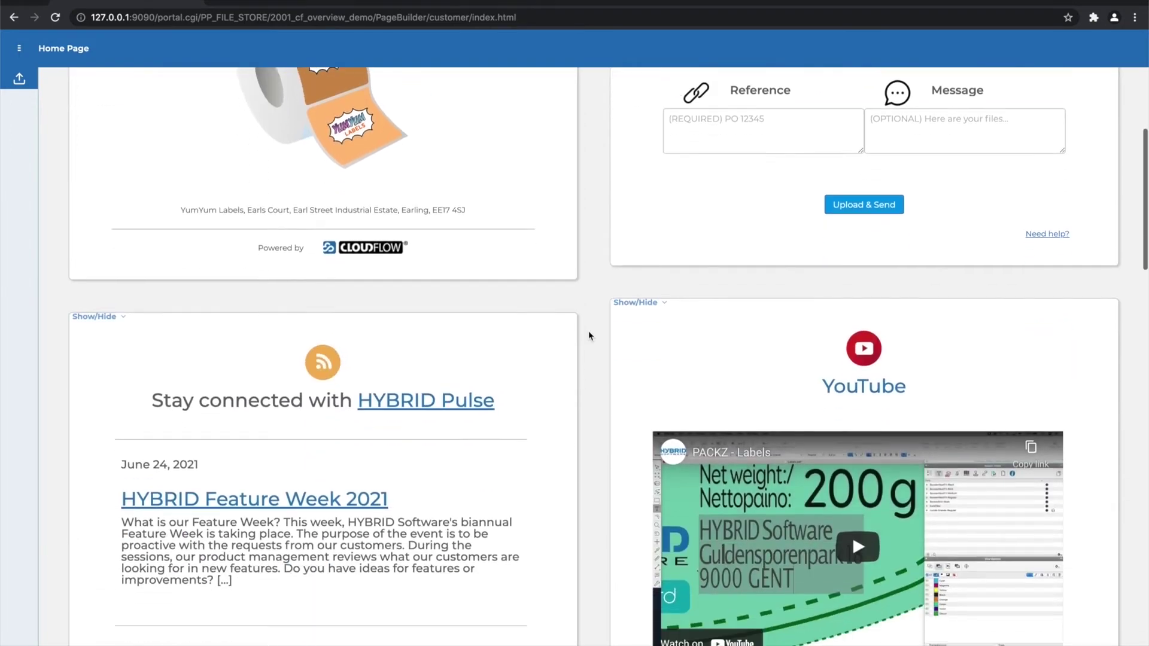
scroll(751, 368, "up", 5)
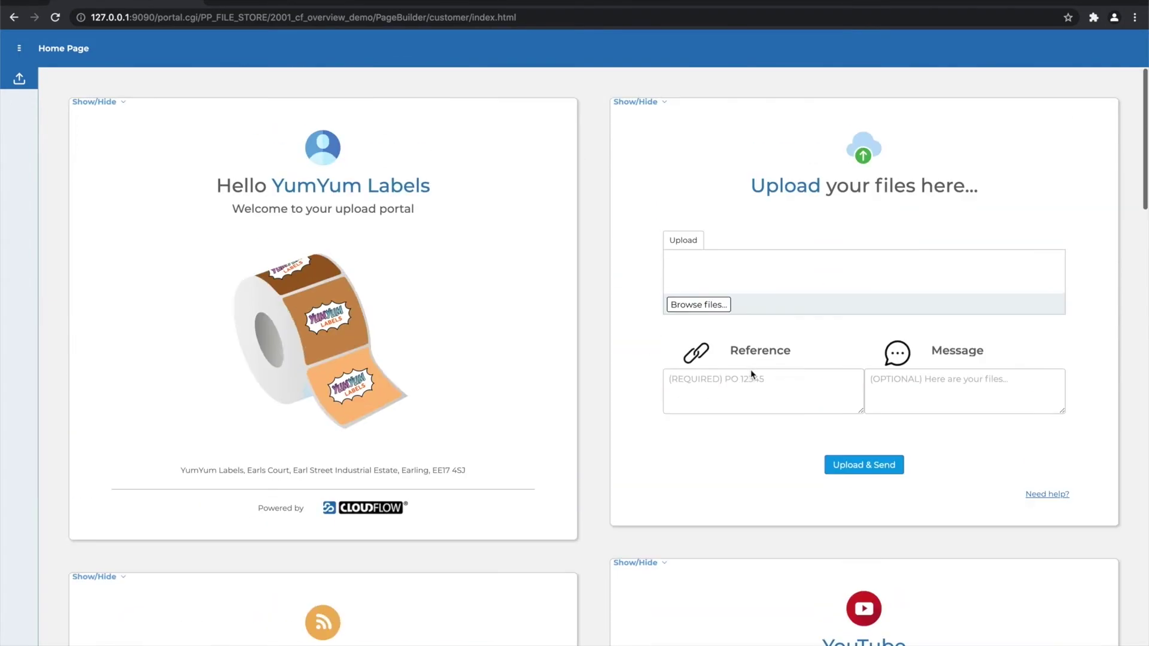
key("ctrl+alt+Left")
left_click_drag(938, 584, 742, 302)
Enter reference 'PO 12345' and a message asking to add the sleeve's back panel
left_click(599, 380)
key("ctrl+alt+Return")
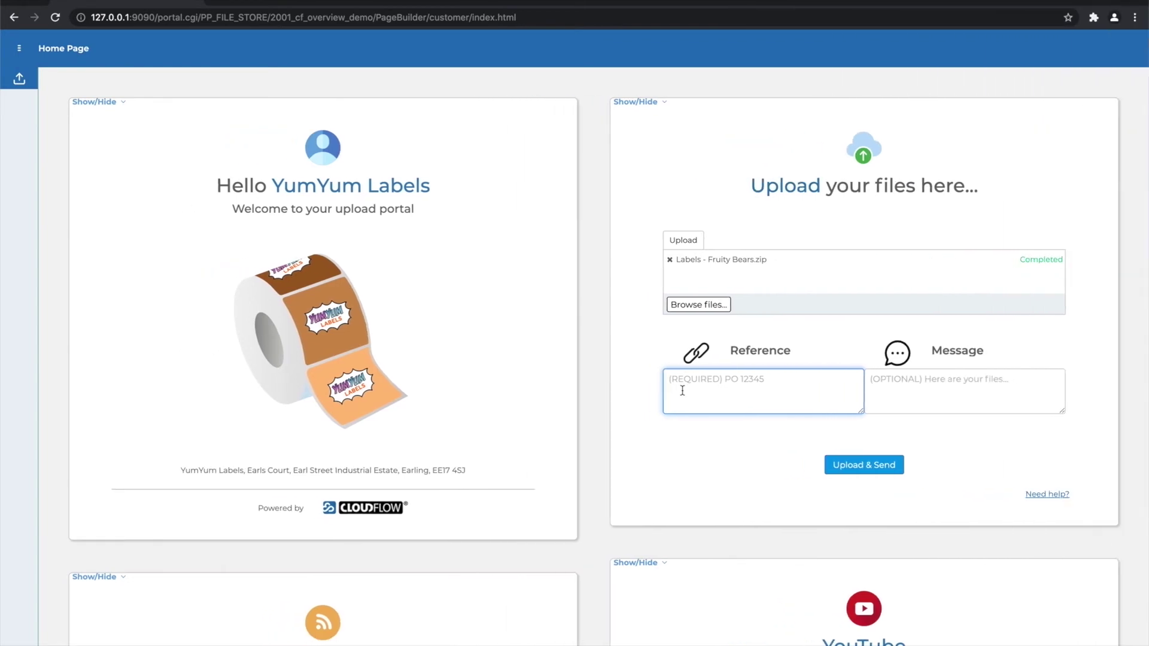
type("PO 12345")
key("Tab")
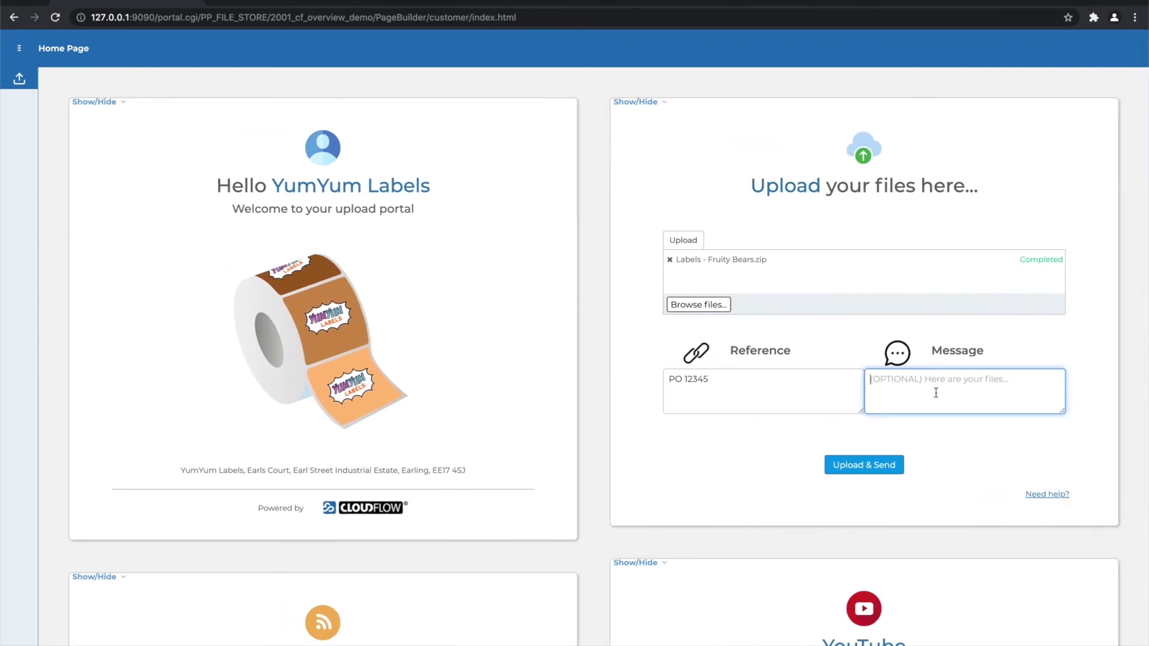
type("Please take the back panel from the")
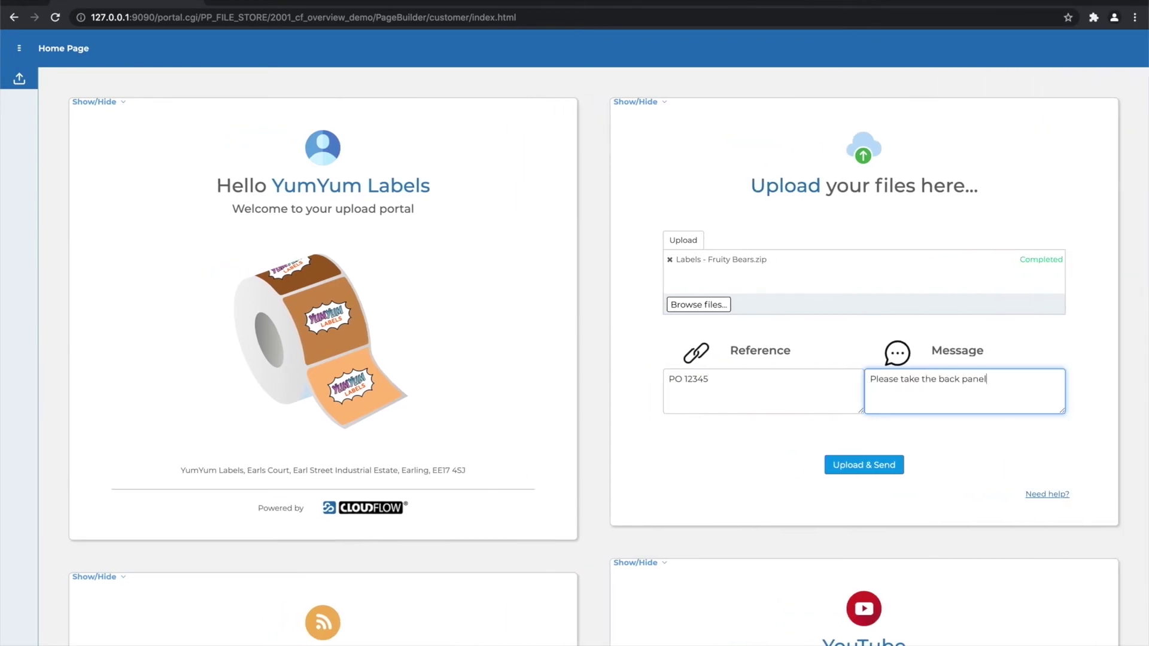
type(" sleeve and add it to the label")
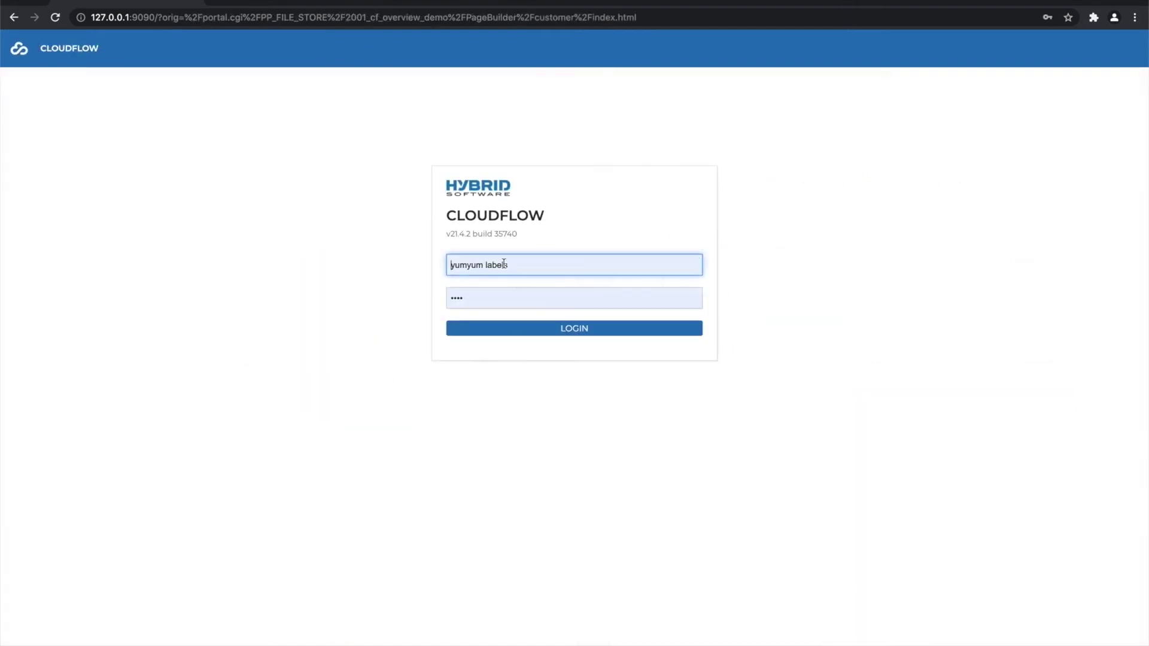
Sign in to the YumYum Cartons portal with the saved cartons login
left_click(574, 265)
left_click(565, 342)
left_click(585, 334)
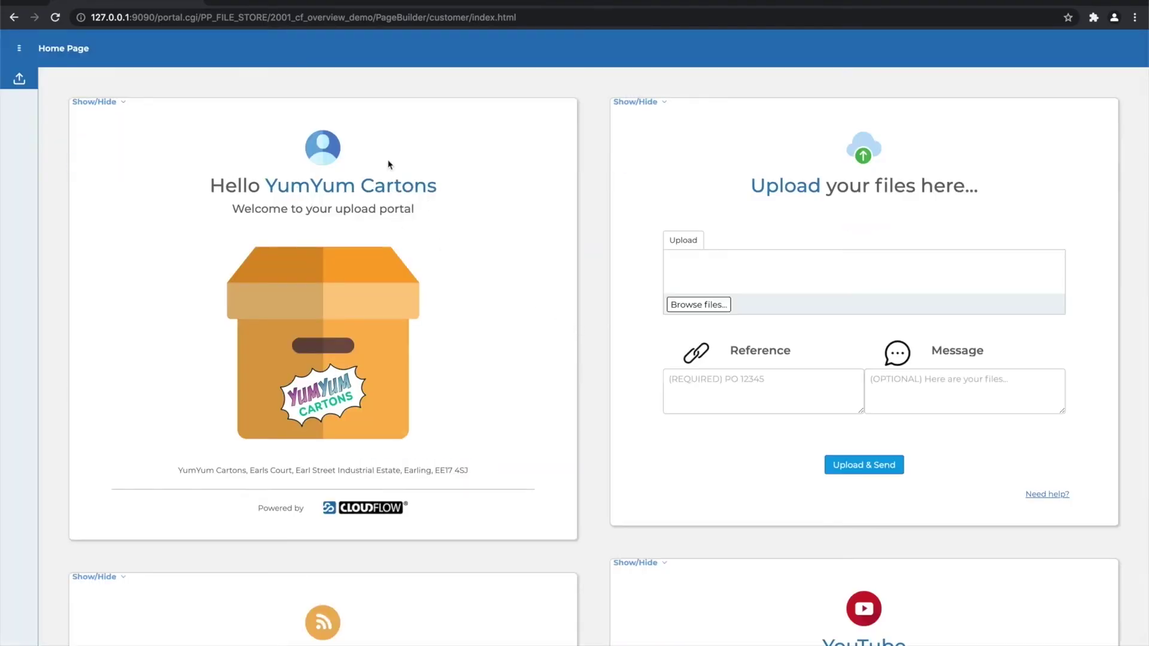
Drag Folding Carton - Fruity Bears.zip into the Upload box
scroll(581, 245, "down", 5)
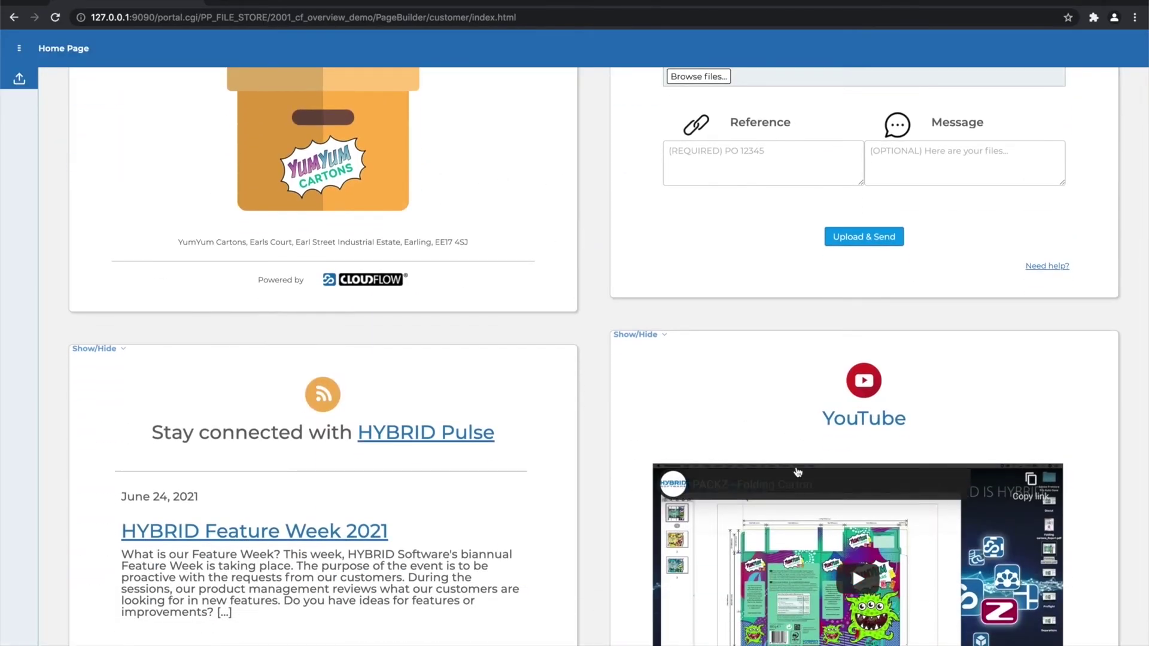
scroll(778, 431, "up", 4)
scroll(772, 413, "up", 2)
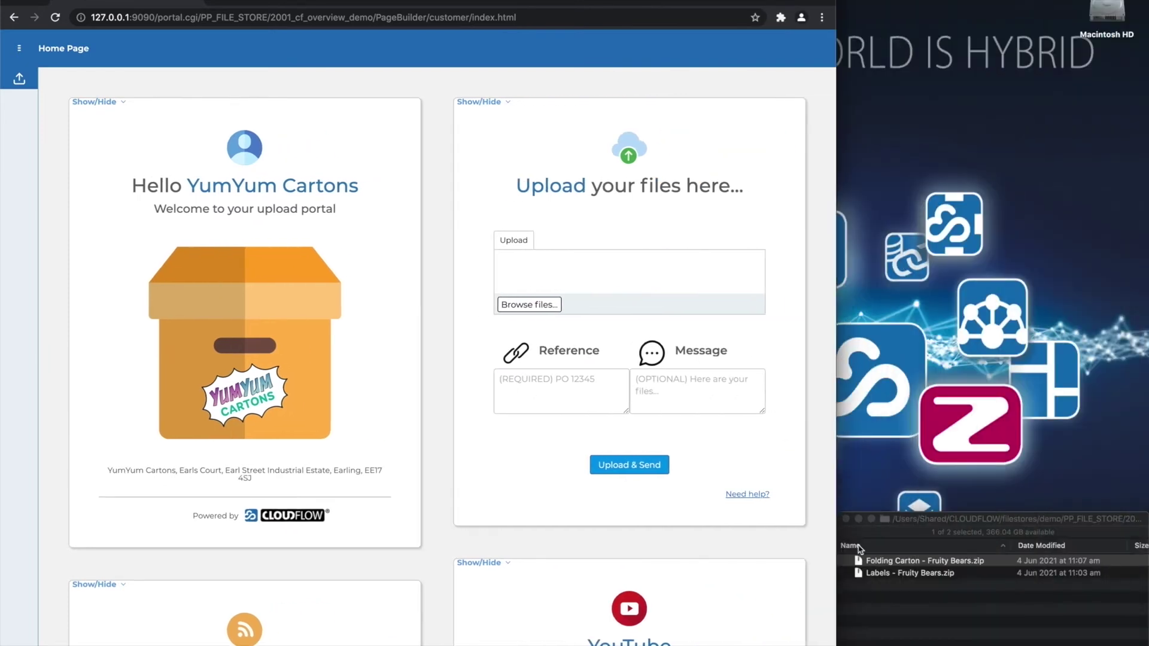
left_click_drag(888, 562, 638, 299)
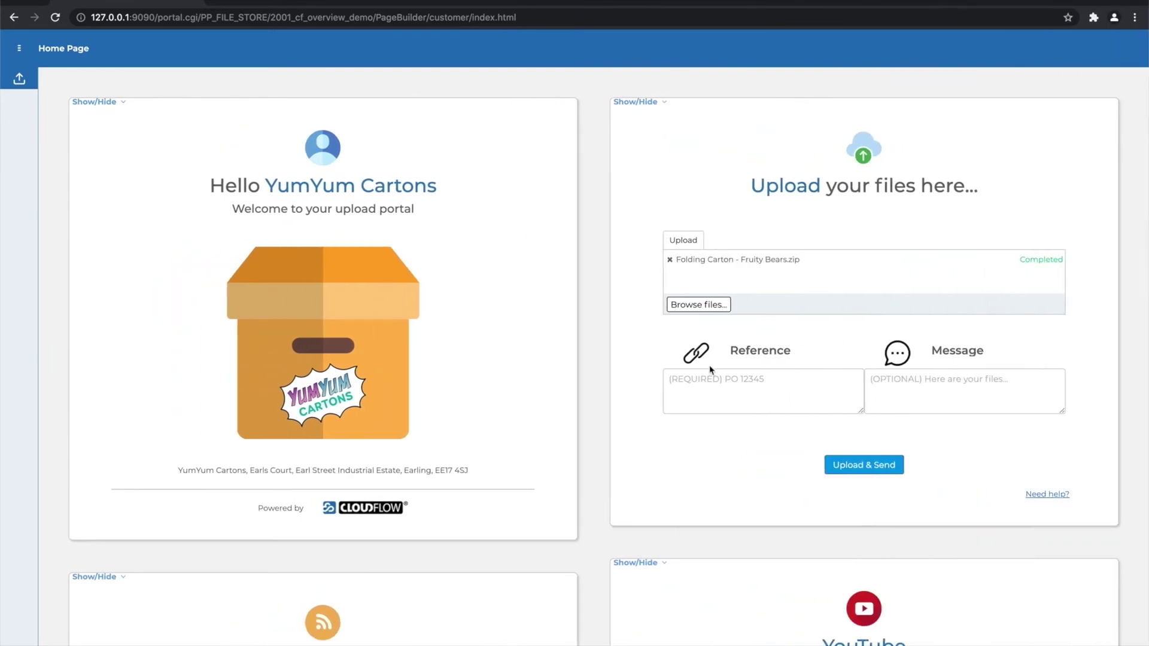
Send the carton upload with reference '09PO' and a repro request message
left_click(714, 374)
type("09876")
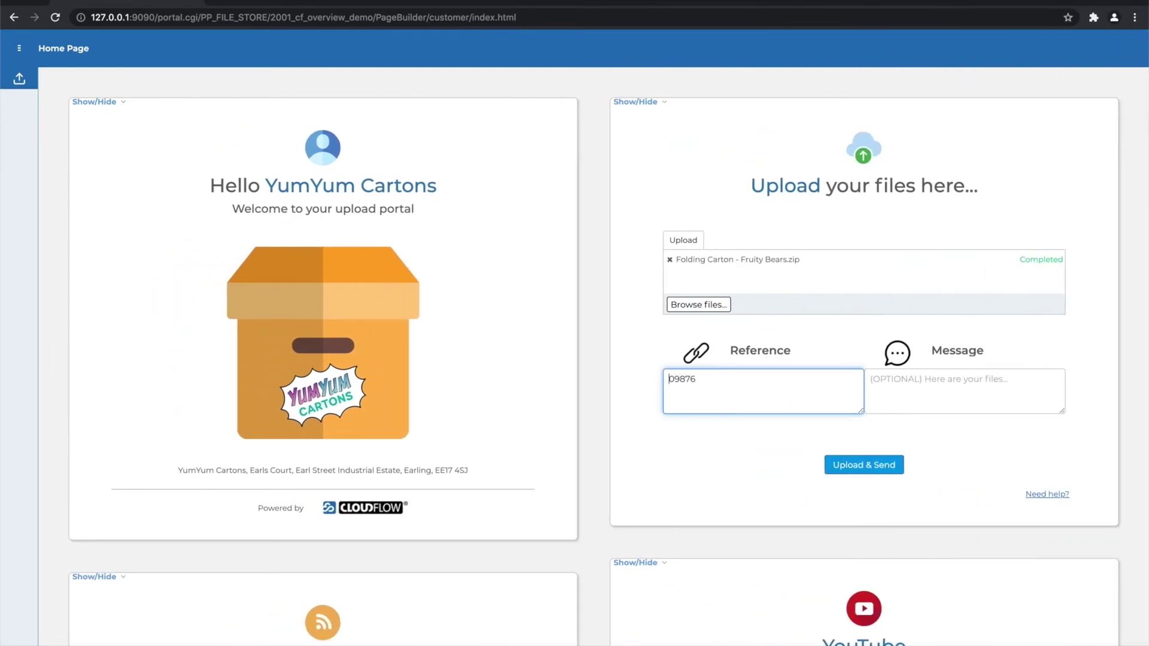
type("PO")
left_click(874, 379)
type("Please ")
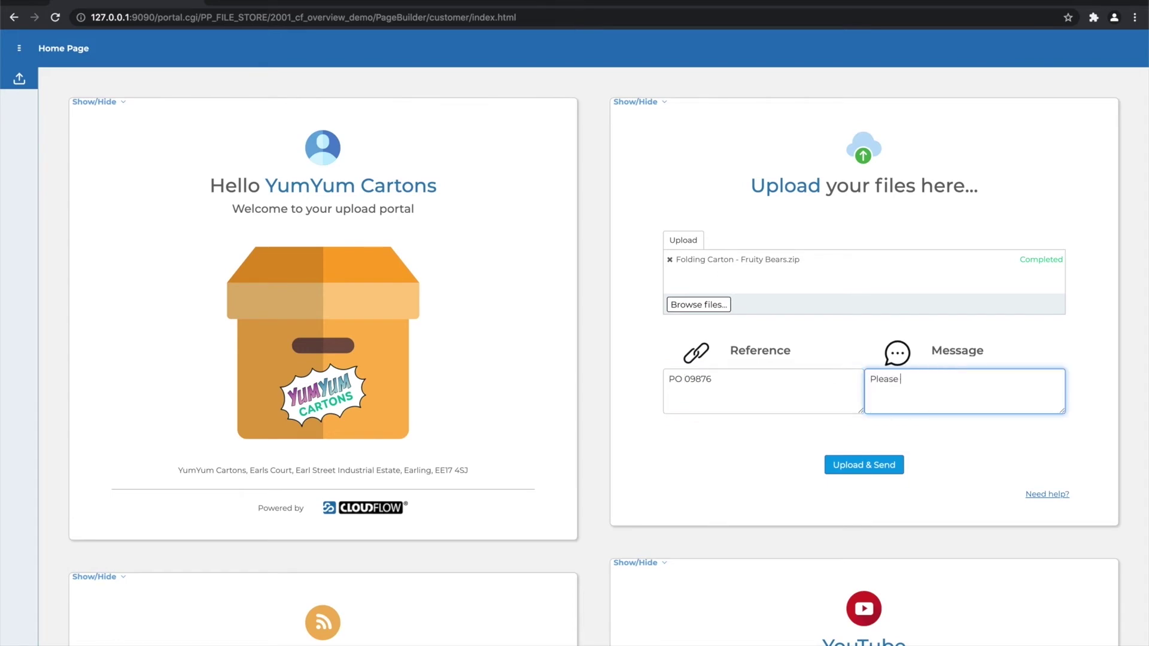
type("repro the files")
left_click(873, 466)
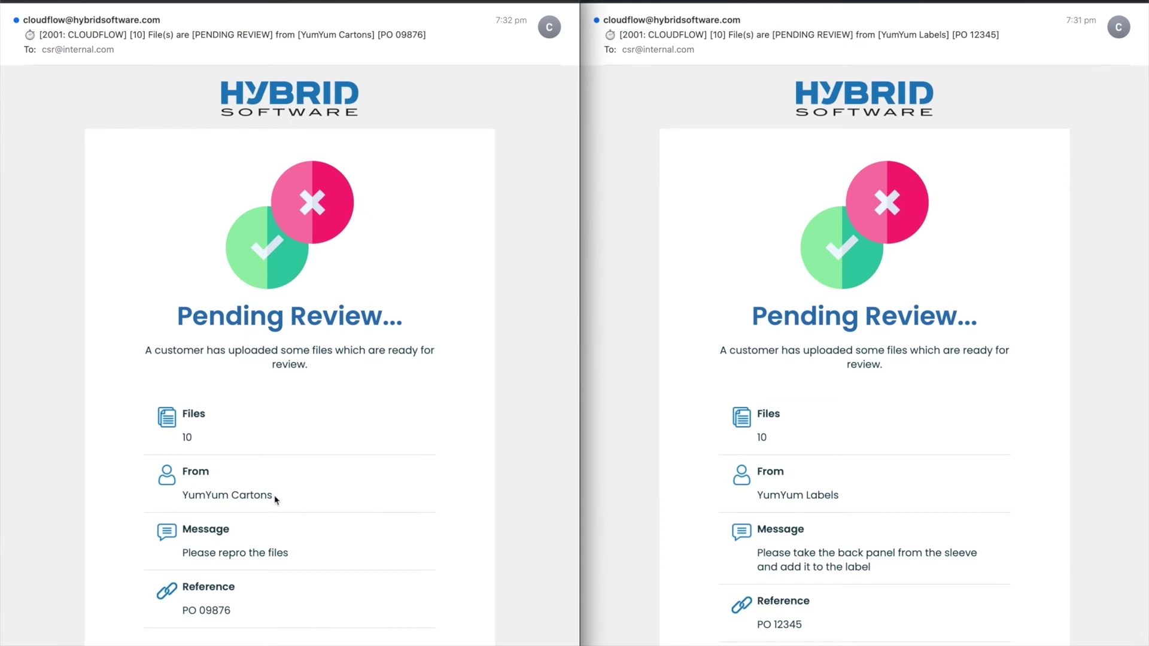
Follow the YumYum Labels email's View in KIOSK link and sign in with the saved csr login
scroll(185, 559, "down", 1)
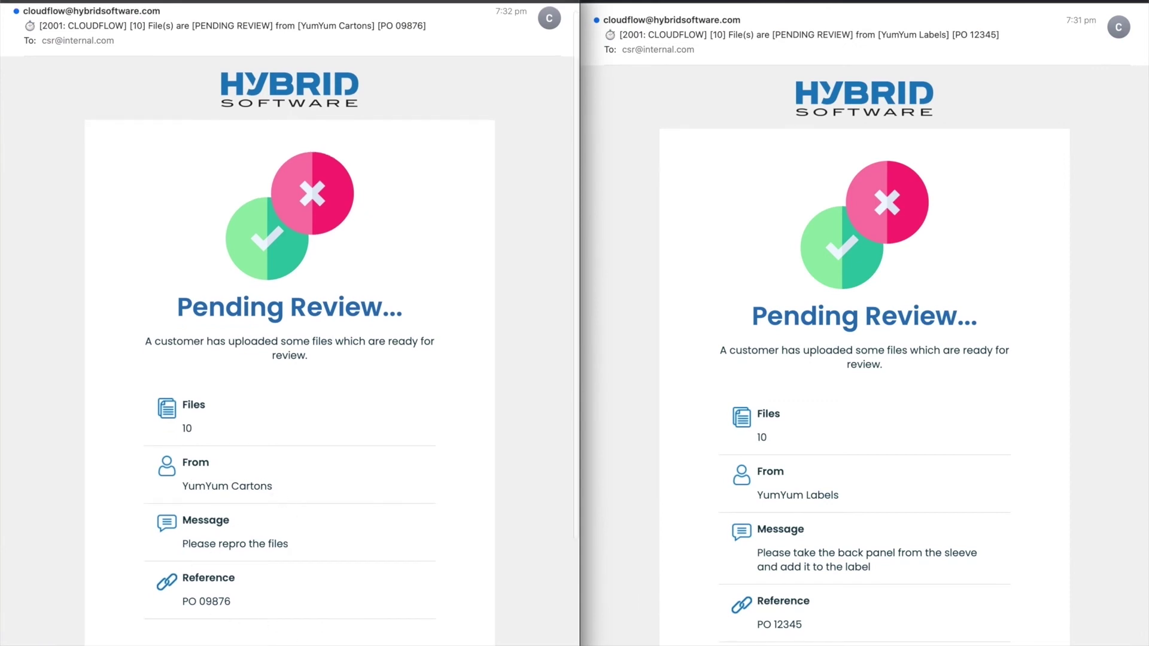
scroll(303, 644, "down", 4)
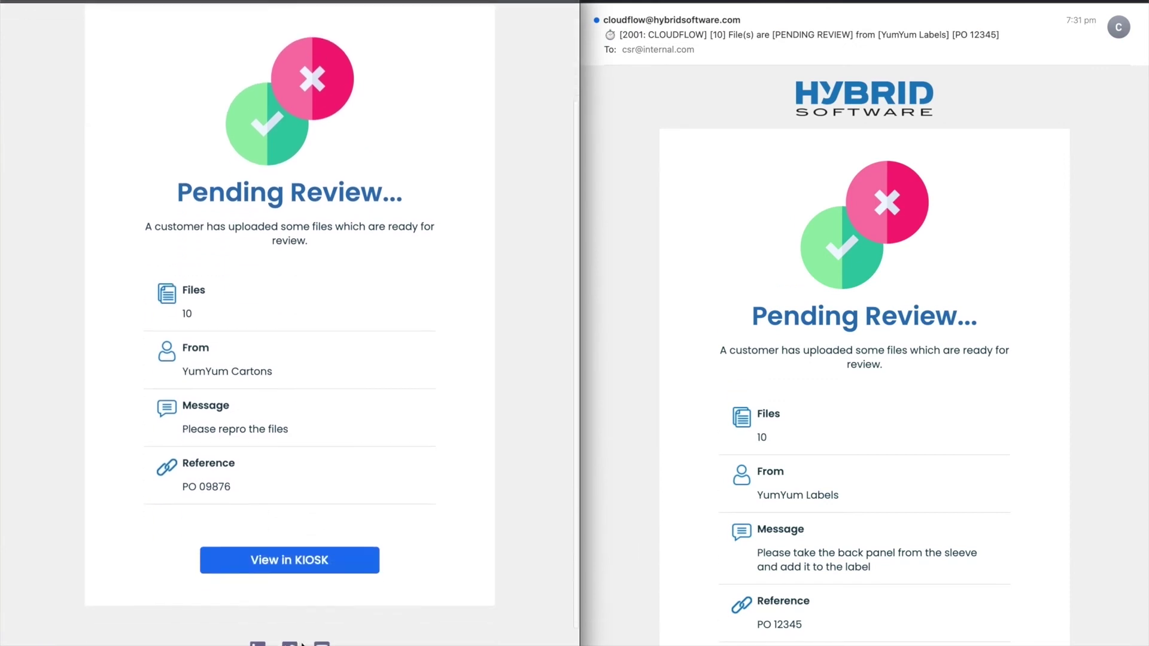
scroll(869, 587, "down", 5)
left_click(865, 569)
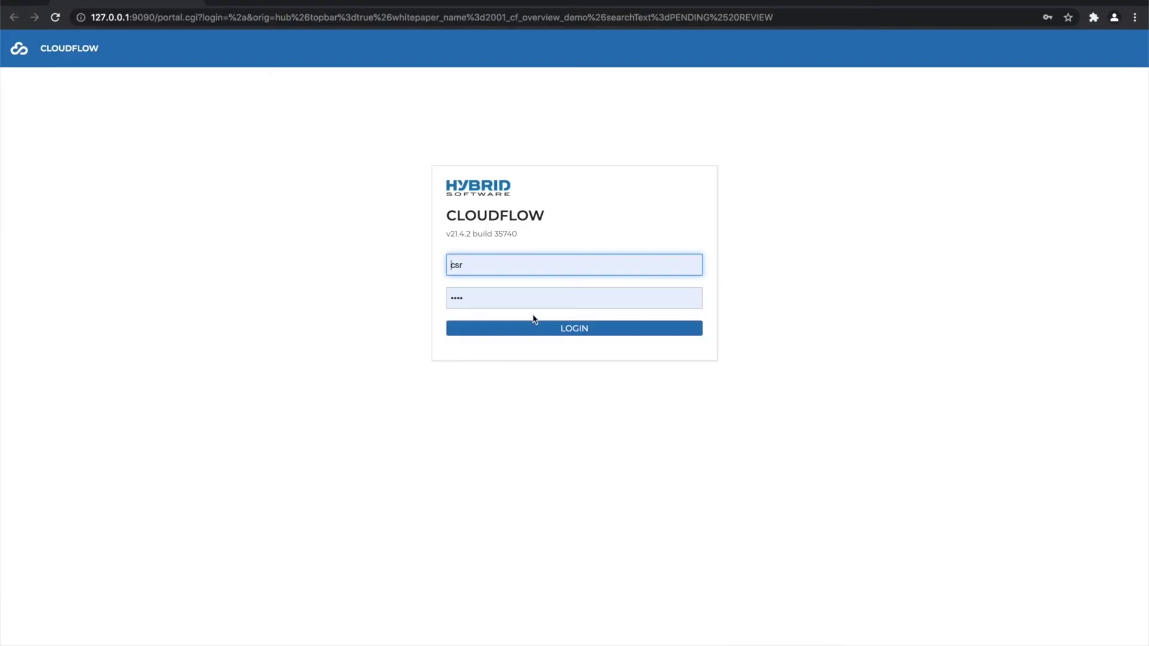
left_click(476, 264)
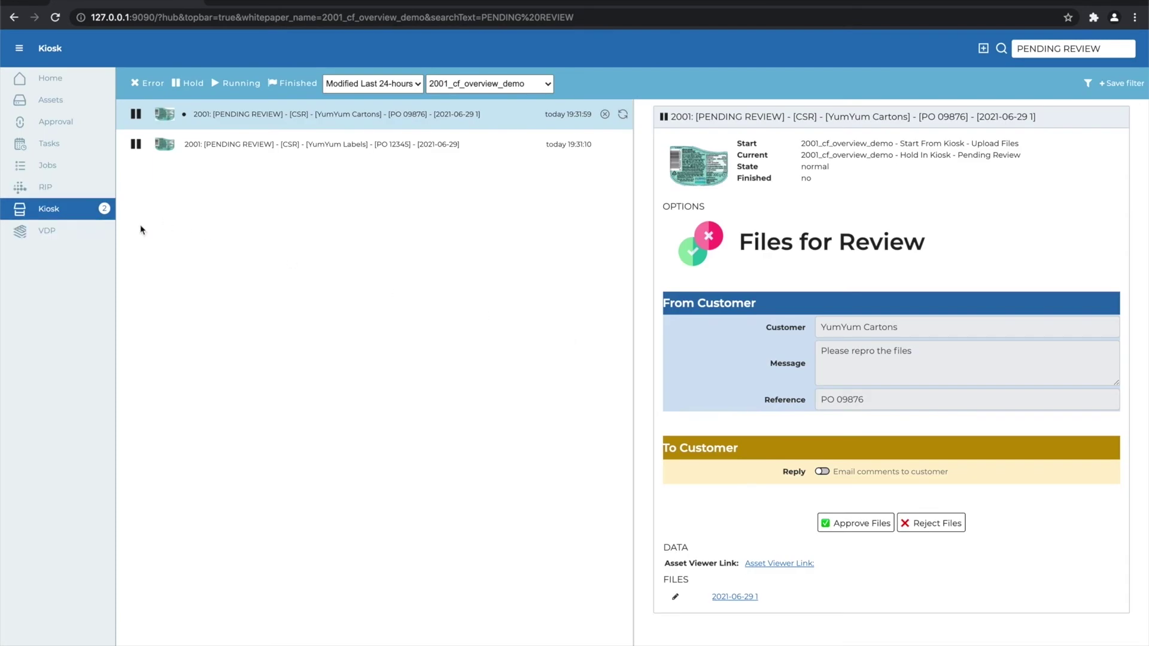
Select the YumYum Cartons job and inspect its uploaded folders (Labels - Fruity Bears, Links, Fonts) on disk
left_click(350, 142)
left_click(353, 119)
left_click(736, 597)
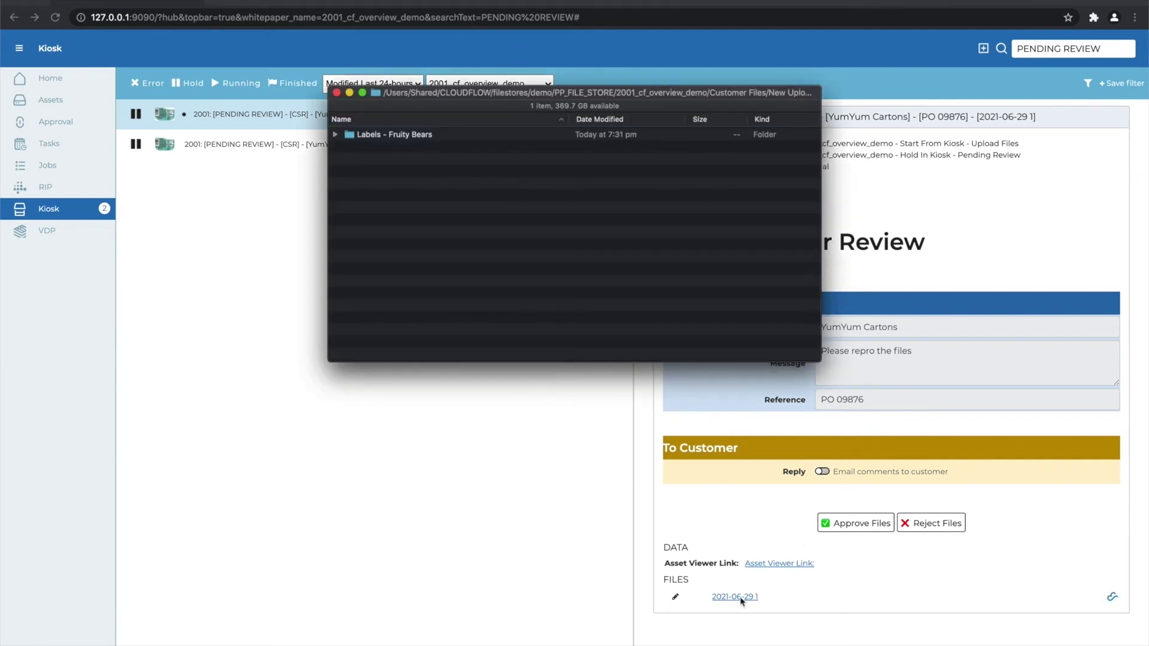
left_click(335, 134)
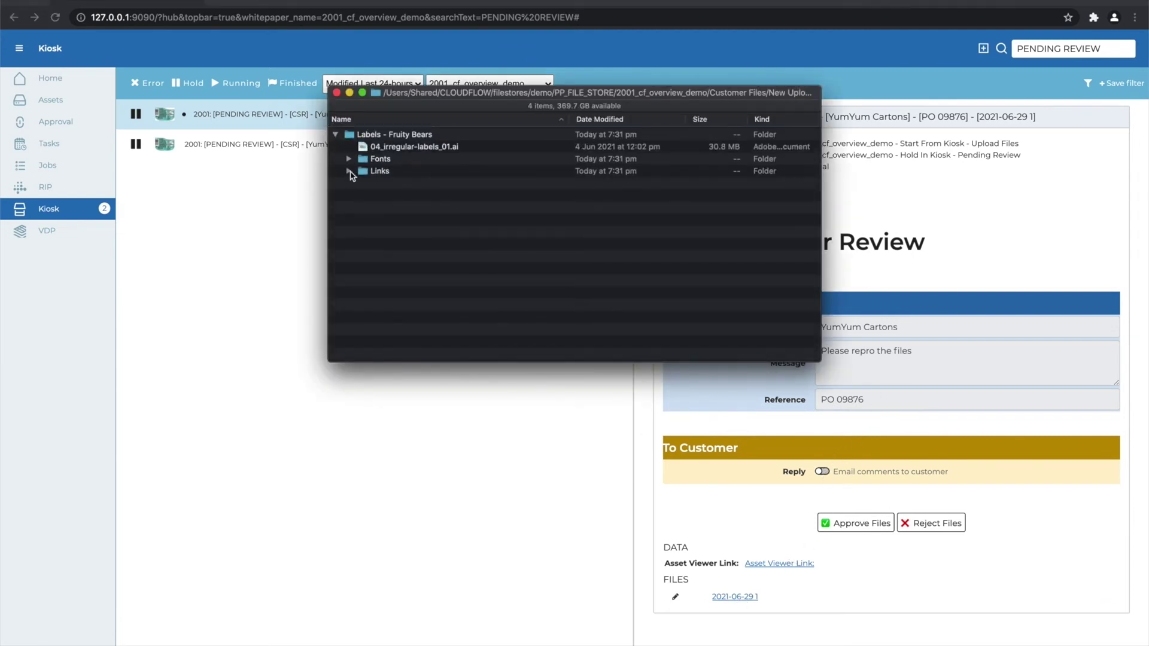
left_click(349, 172)
left_click(348, 159)
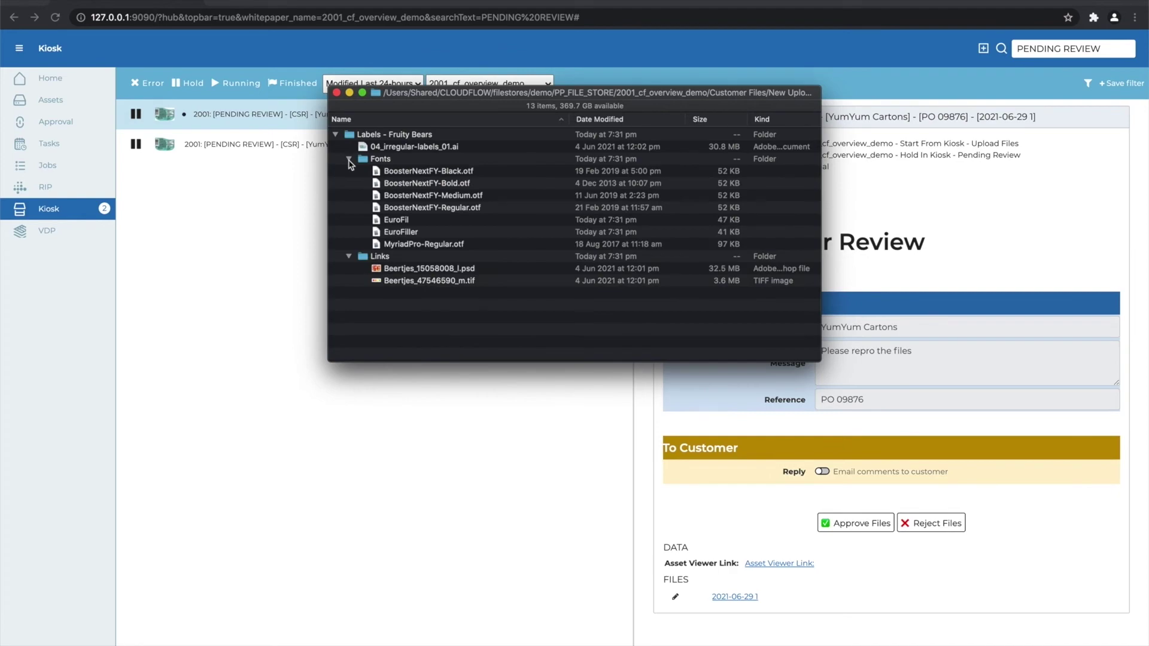
left_click(336, 93)
View 04_irregular-labels_01.ai from Labels - Fruity Bears in the Asset Viewer, then return to Kiosk
left_click(773, 564)
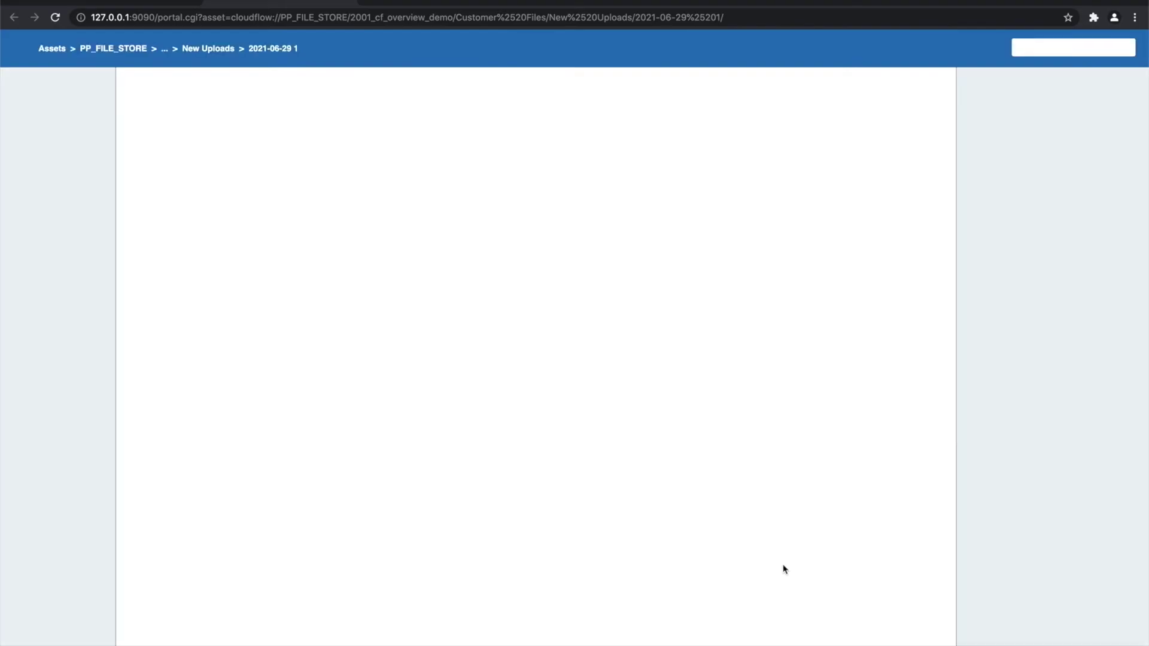
double_click(220, 120)
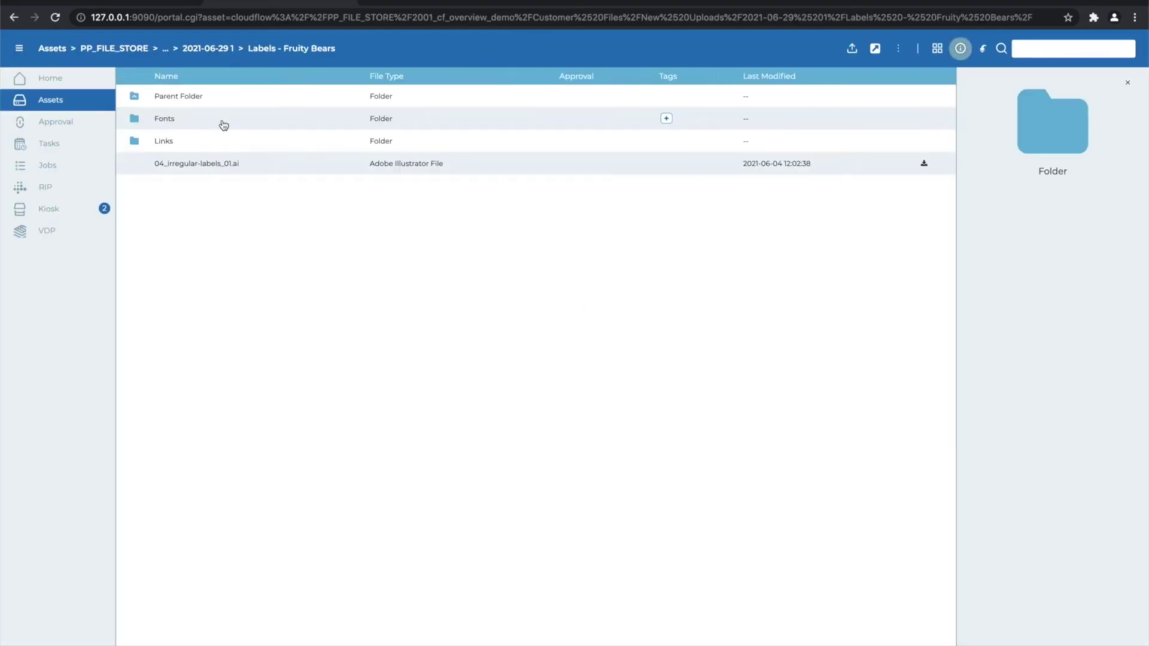
double_click(247, 161)
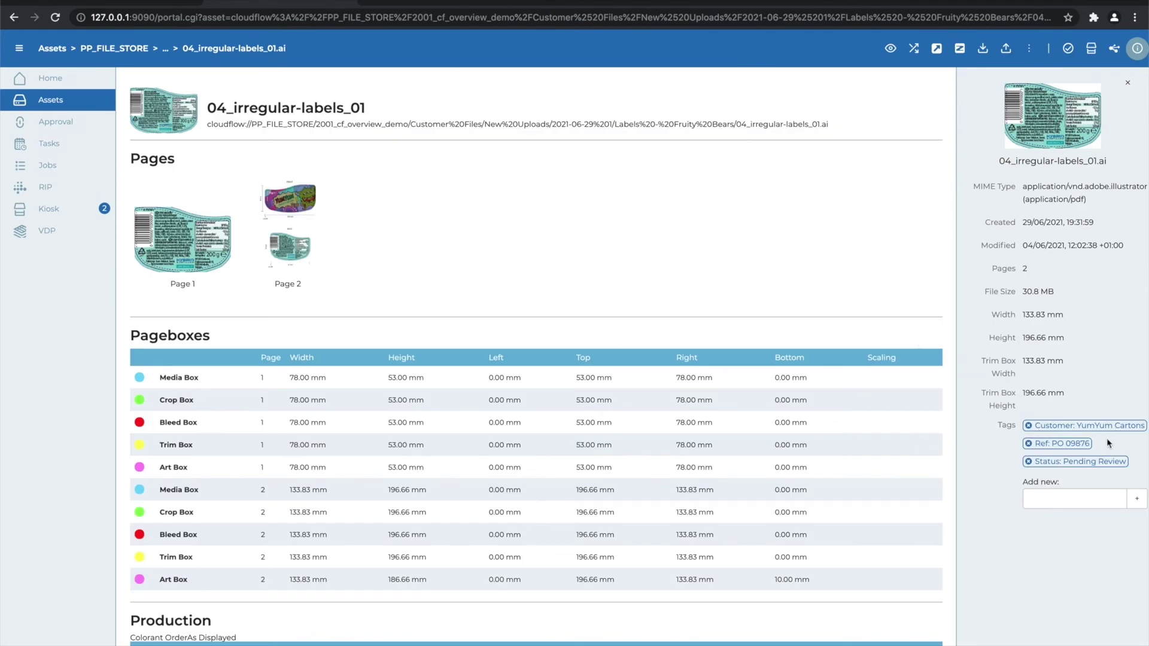
left_click(353, 3)
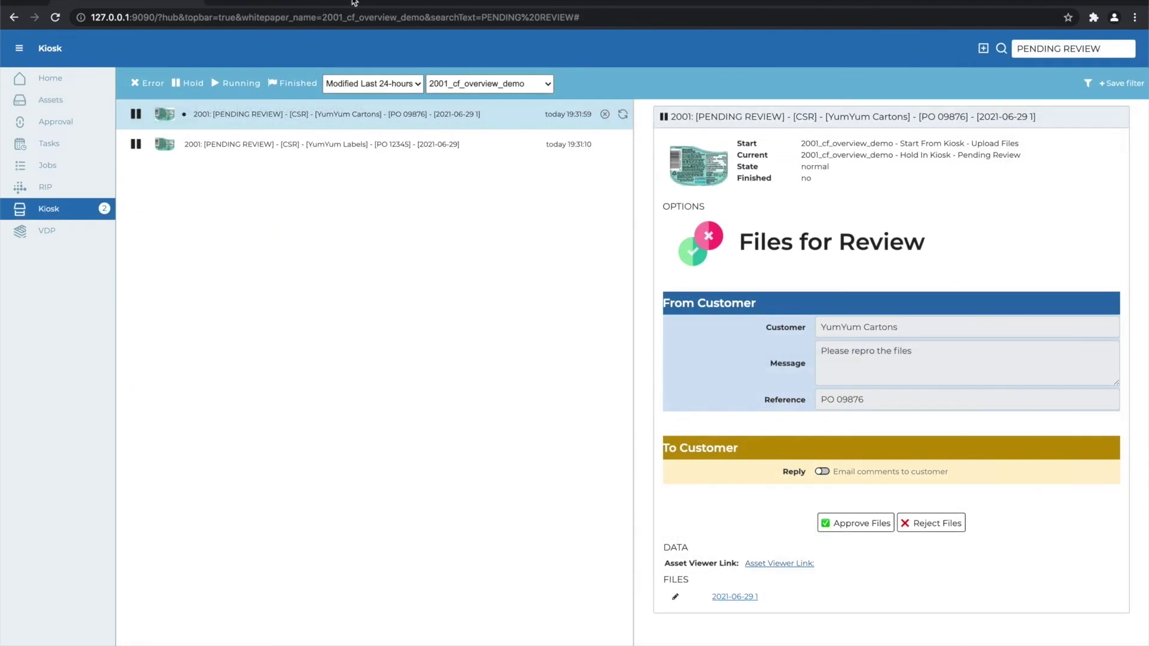
Approve the YumYum Cartons files, emailing the customer 'Files look OK, sending to prepress'
left_click(821, 472)
left_click(836, 497)
type("Files look")
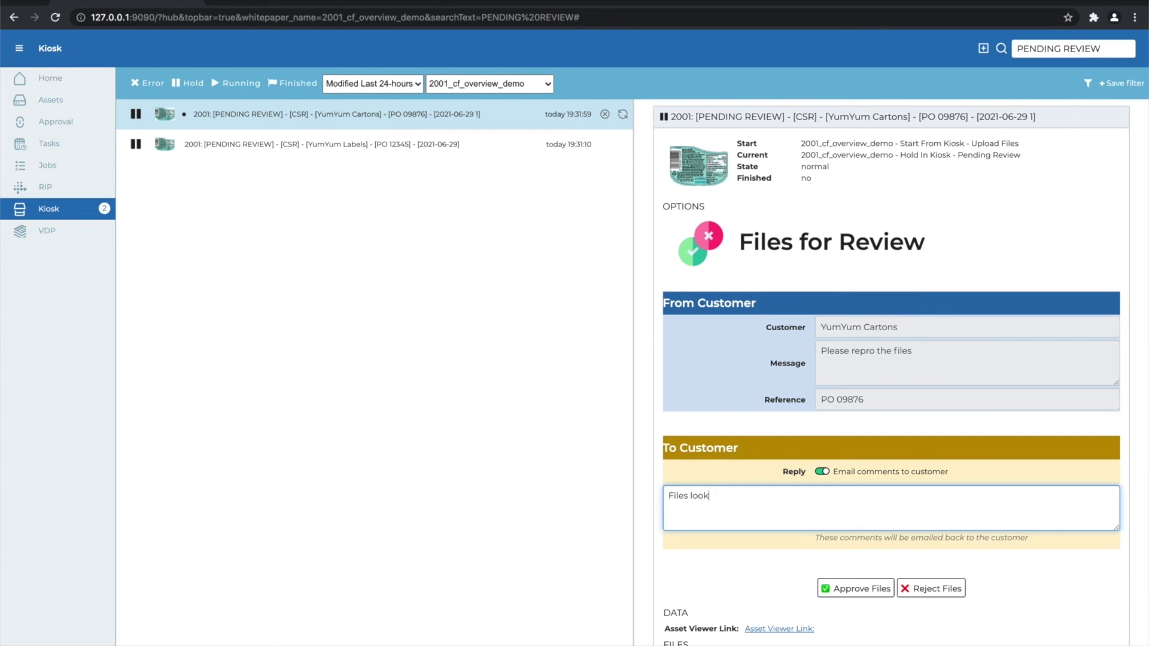
type(" OK, sending to prepress")
left_click(857, 588)
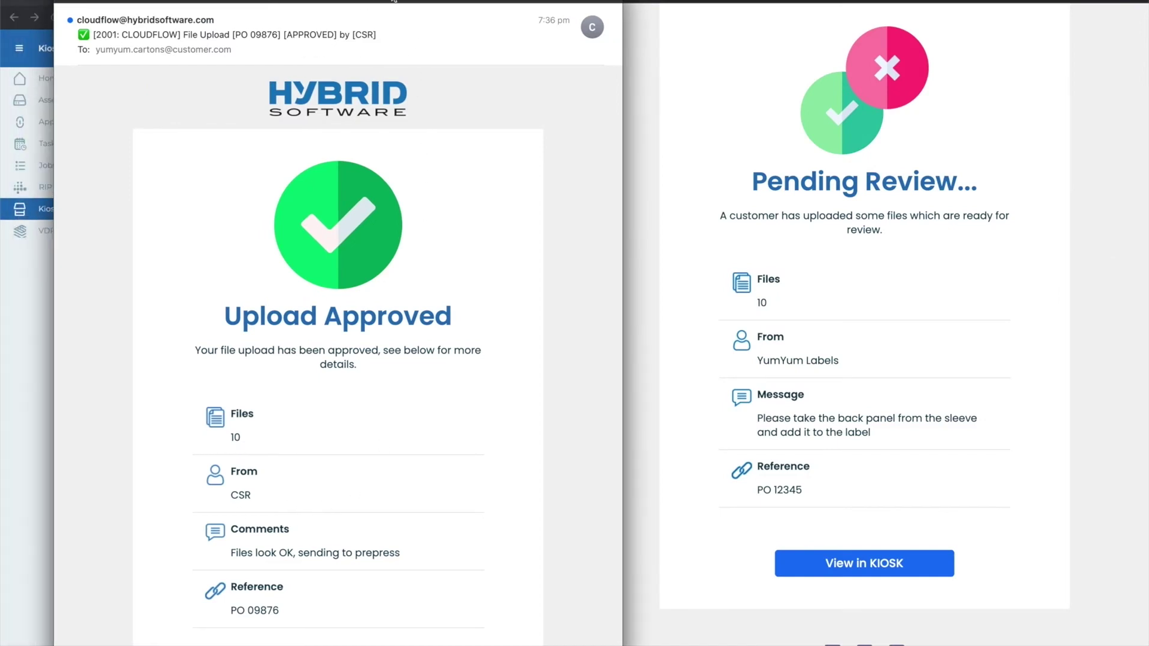
scroll(383, 271, "down", 2)
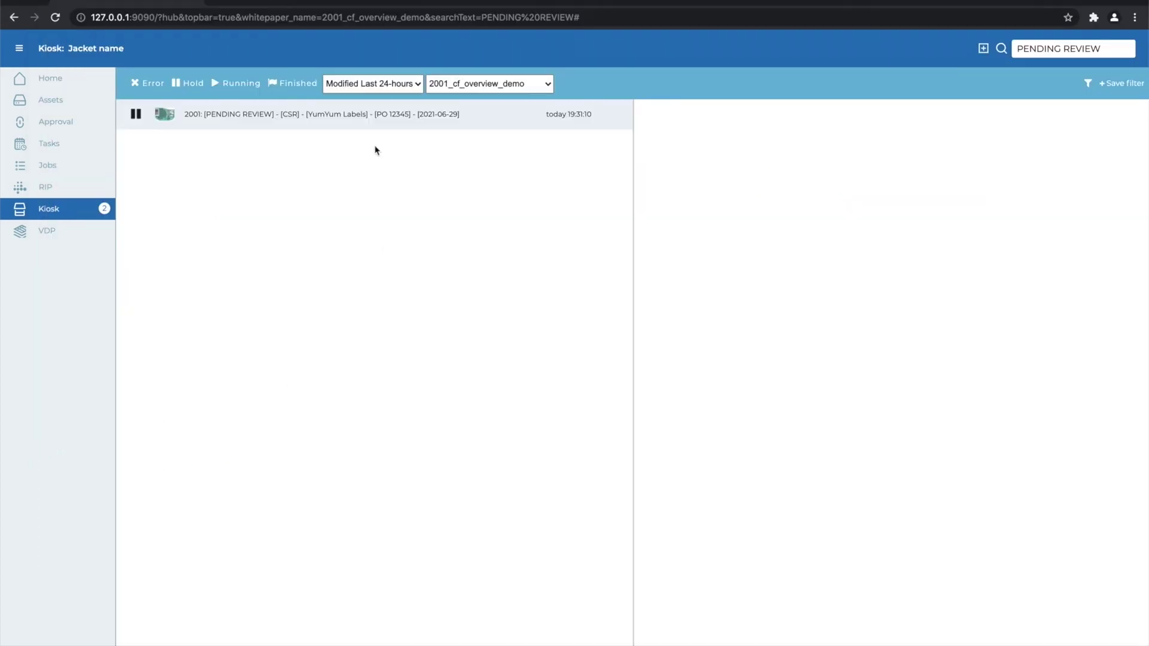
Check the YumYum Labels job's 04_irregular-labels_01.ai file in the Asset Viewer, then return to Kiosk
left_click(374, 122)
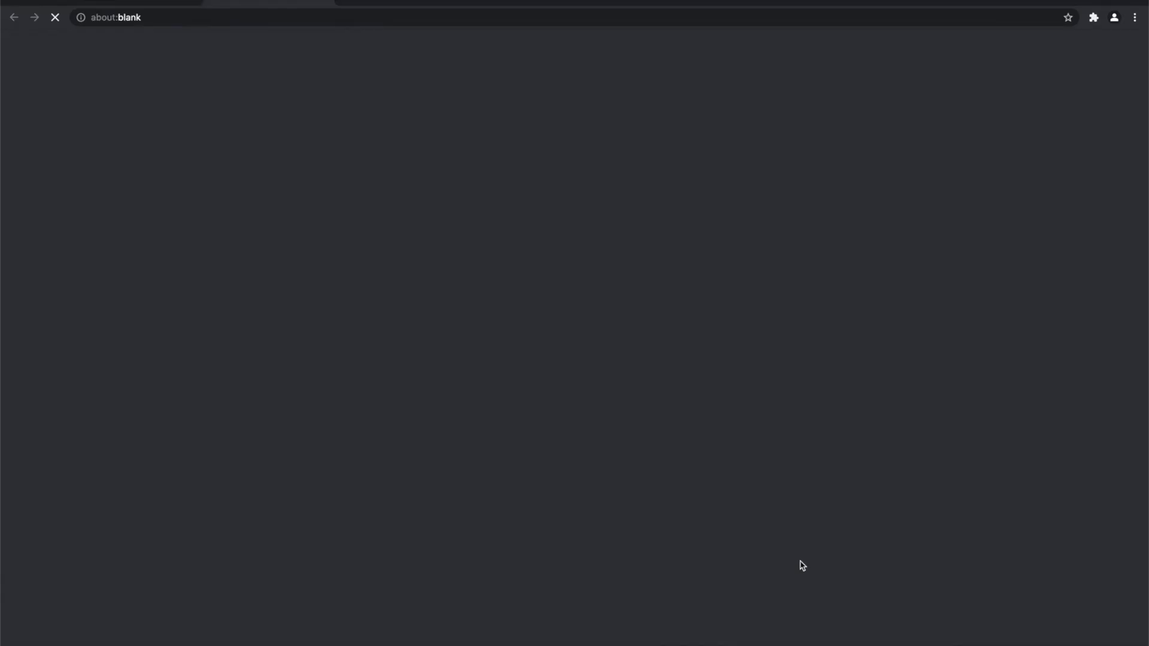
left_click(801, 564)
double_click(244, 119)
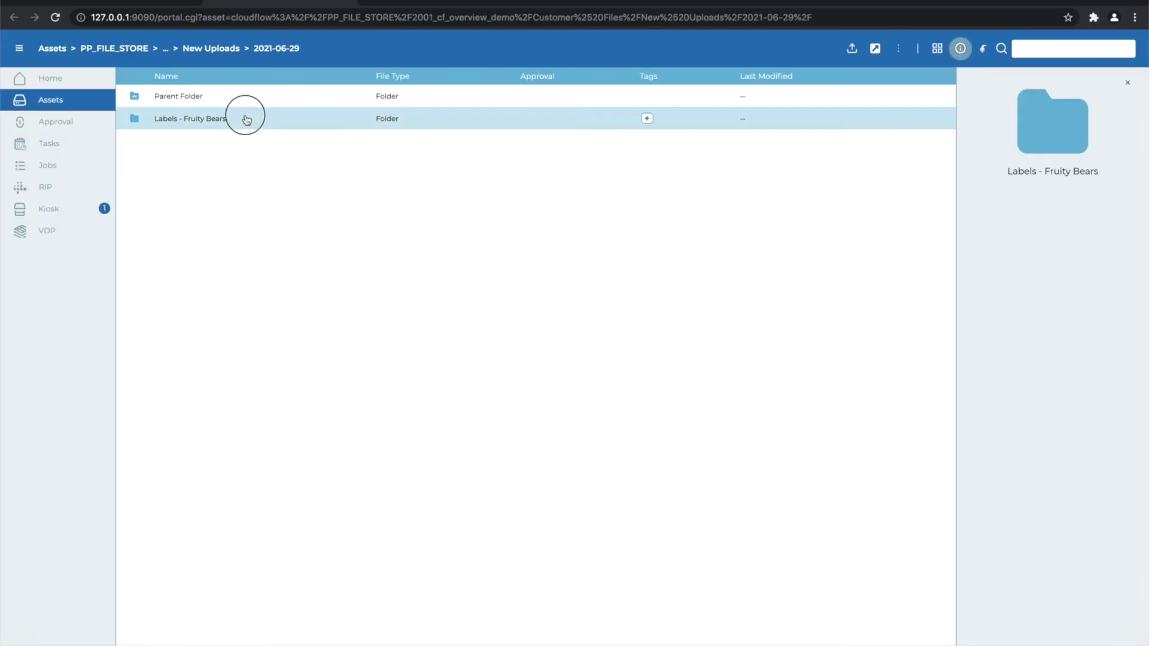
left_click(233, 163)
double_click(233, 163)
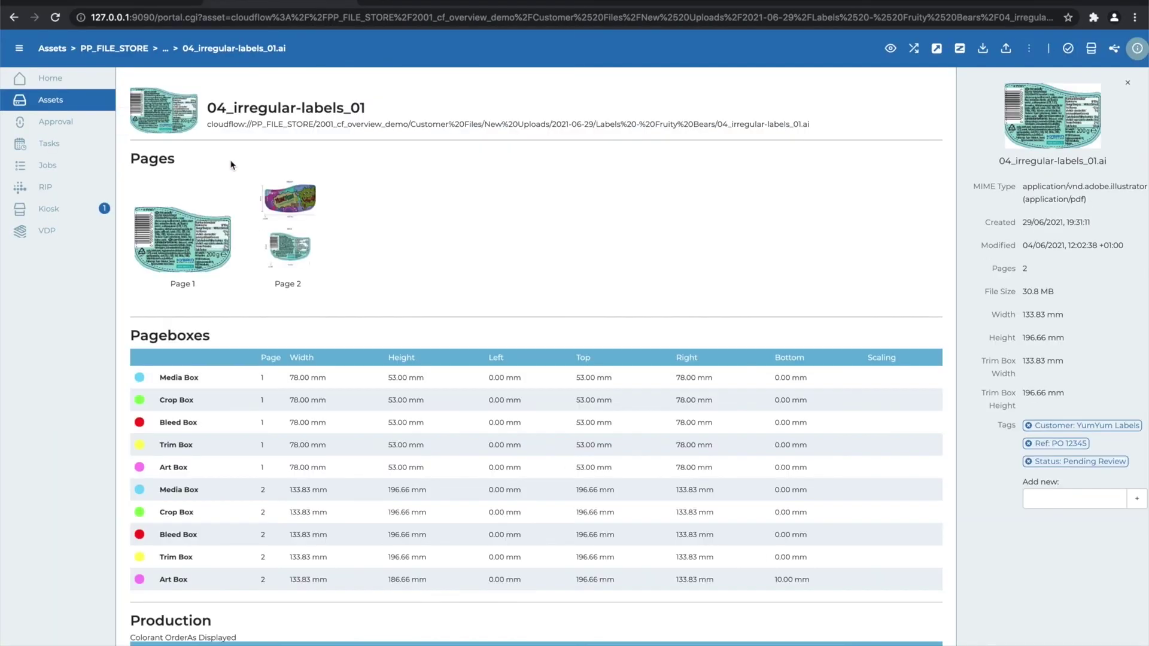
left_click(352, 2)
Reject the label files with the emailed comment 'The reference file has not been supplied, please send it'
left_click(823, 472)
left_click(836, 517)
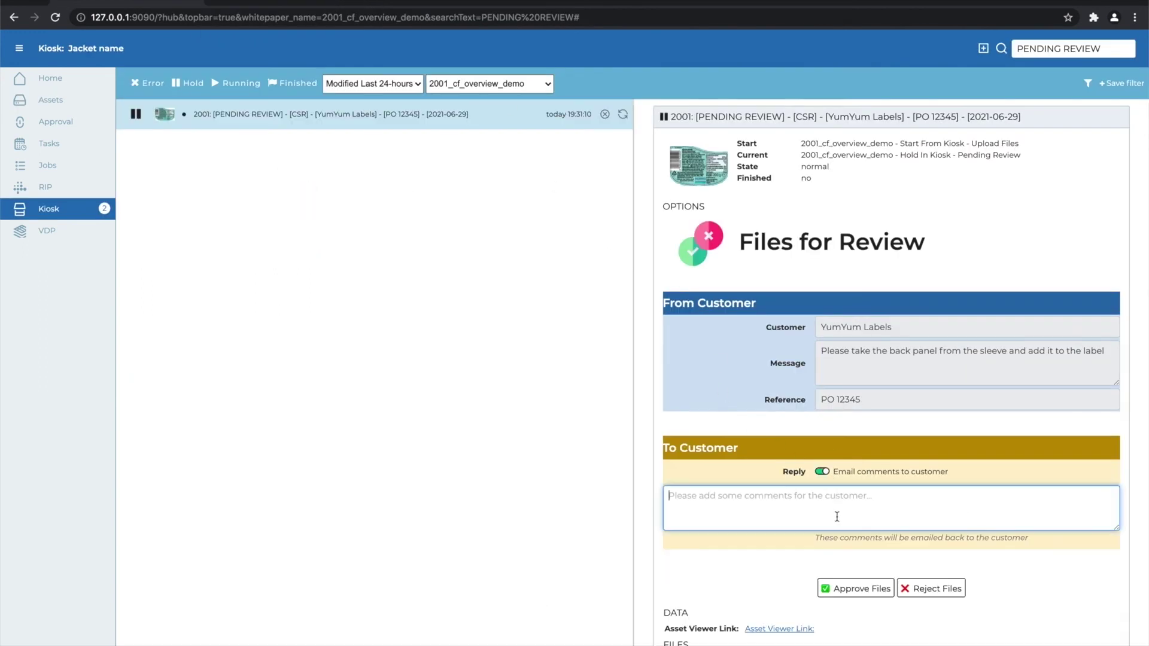
type("The reference")
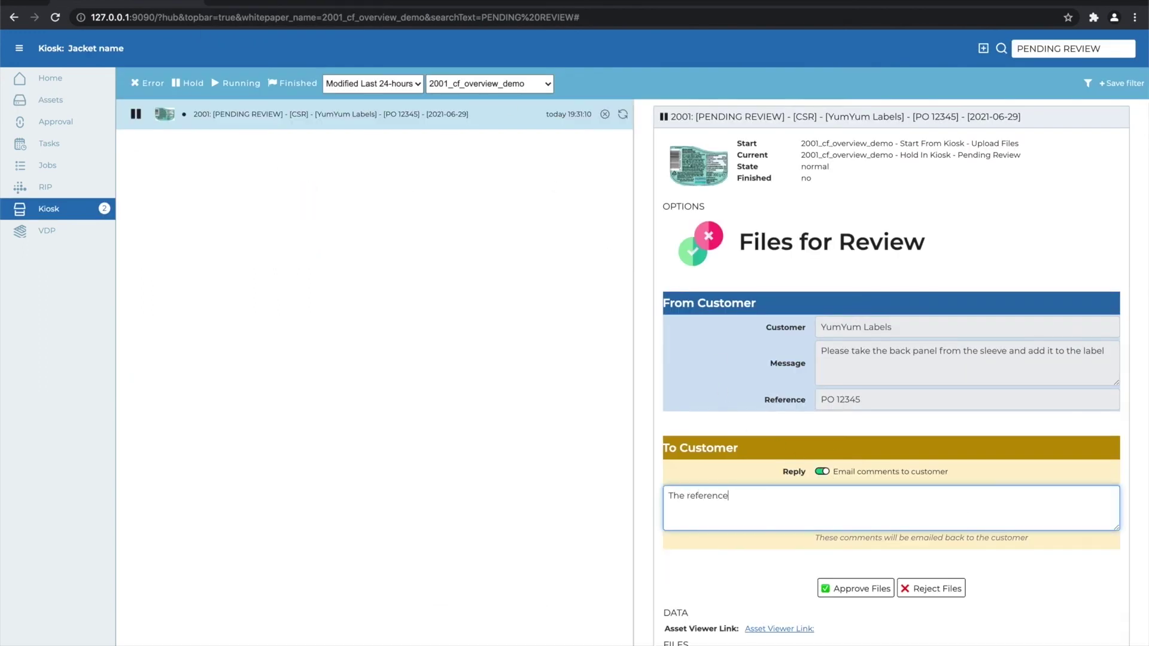
type(" file has nt been supplied, please send")
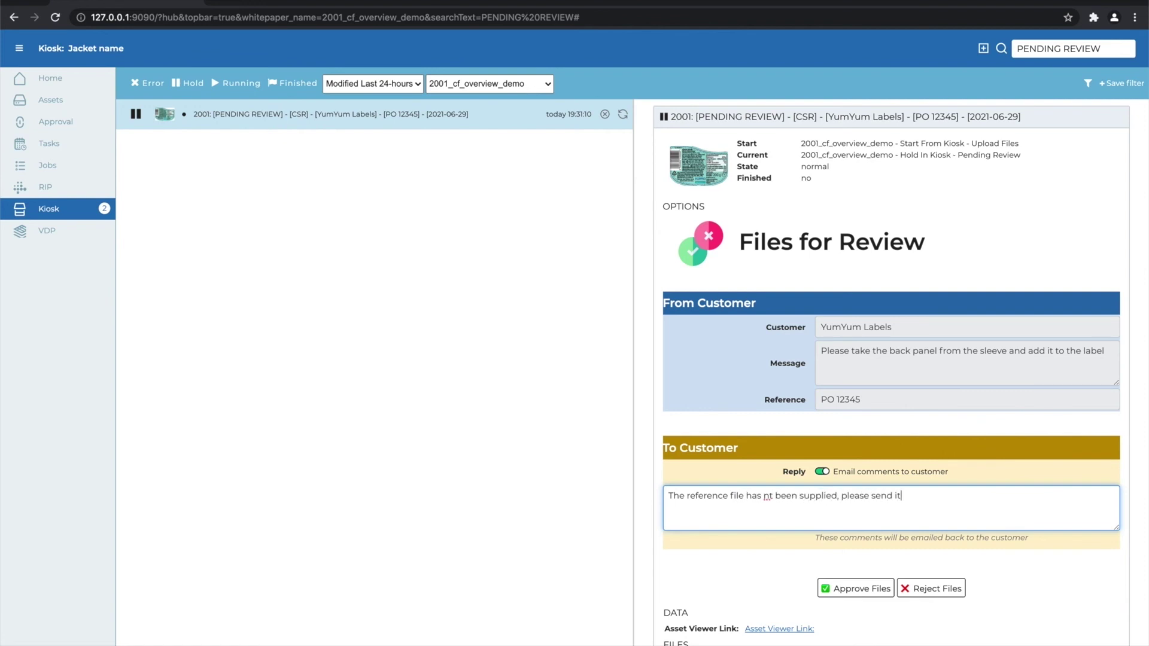
type(" it")
left_click(770, 498)
type("o")
scroll(838, 539, "down", 1)
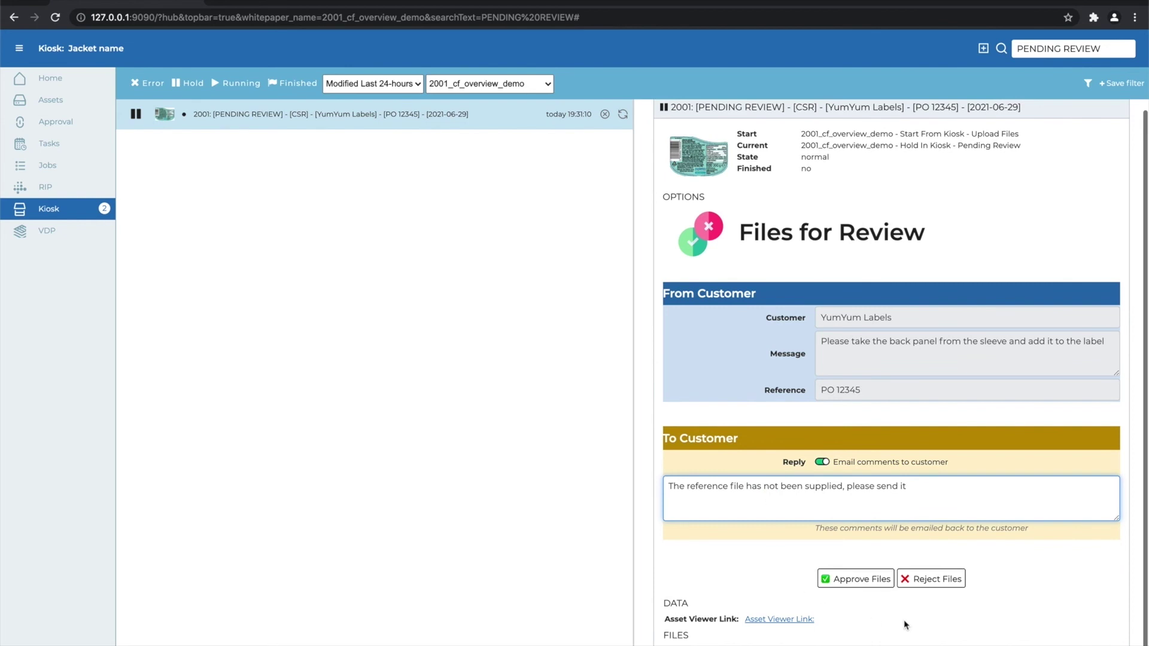
left_click(934, 588)
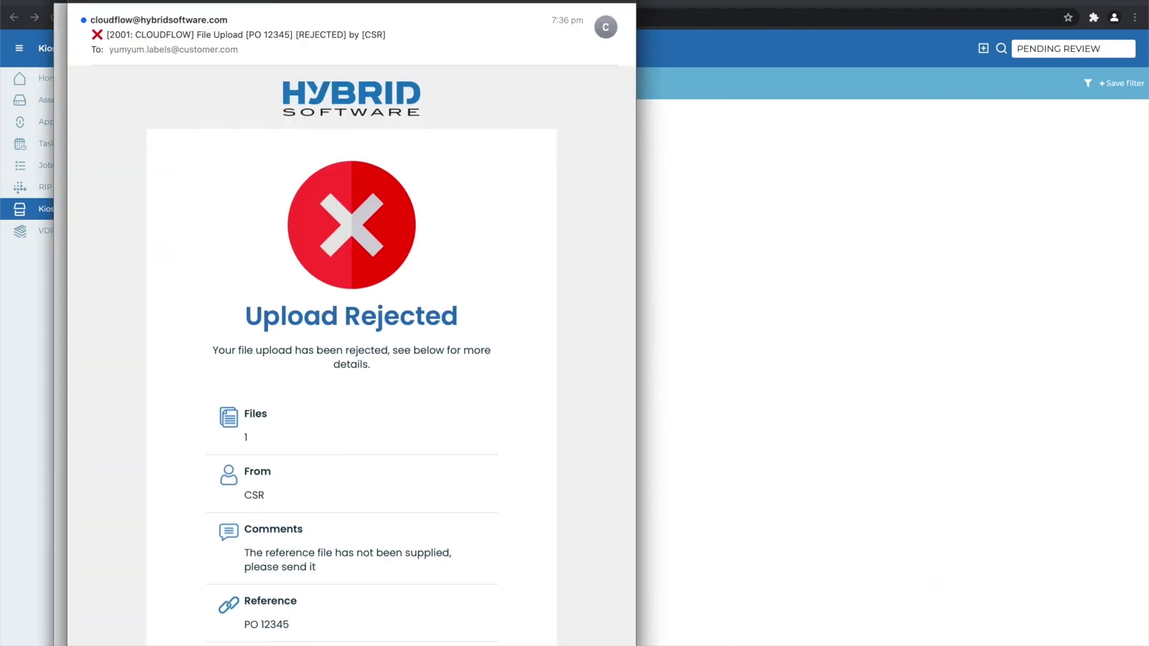
Read and close the Upload Rejected email, then clear PENDING REVIEW from the Kiosk search
scroll(237, 277, "down", 2)
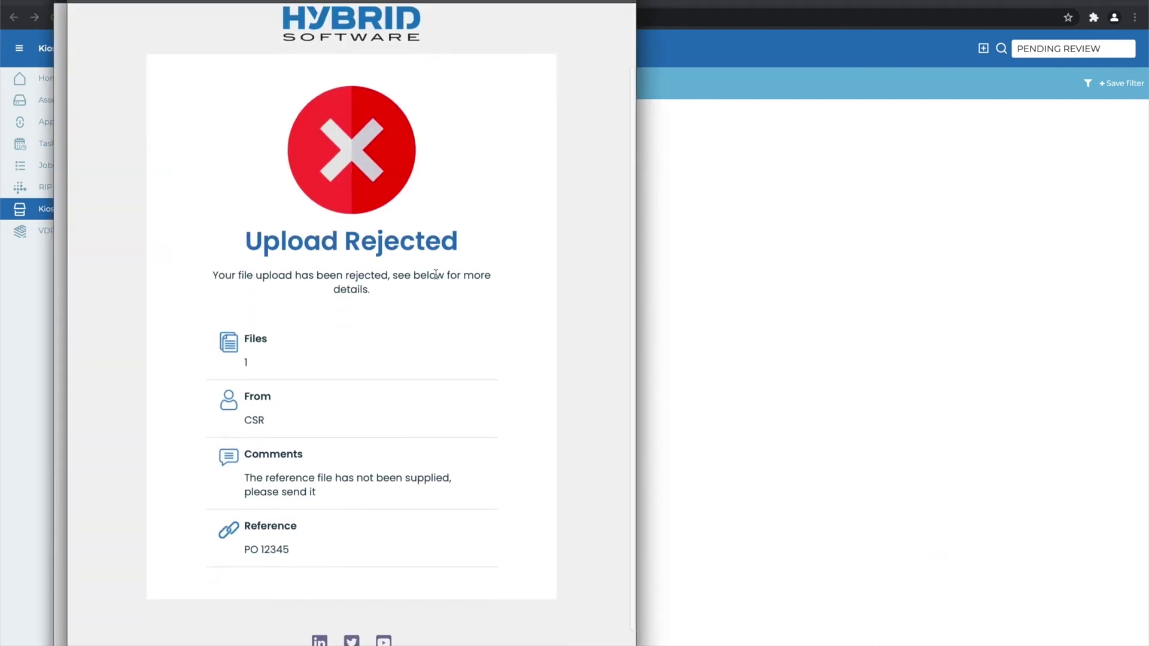
scroll(272, 359, "down", 2)
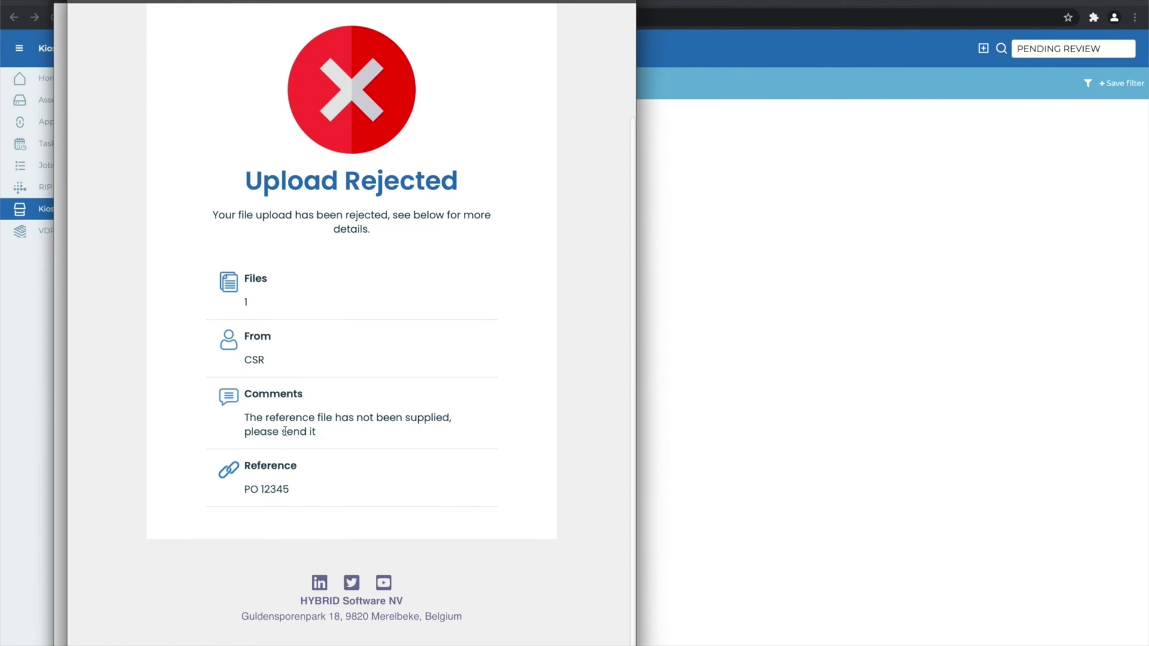
left_click(783, 427)
left_click_drag(1101, 48, 1018, 49)
key("BackSpace")
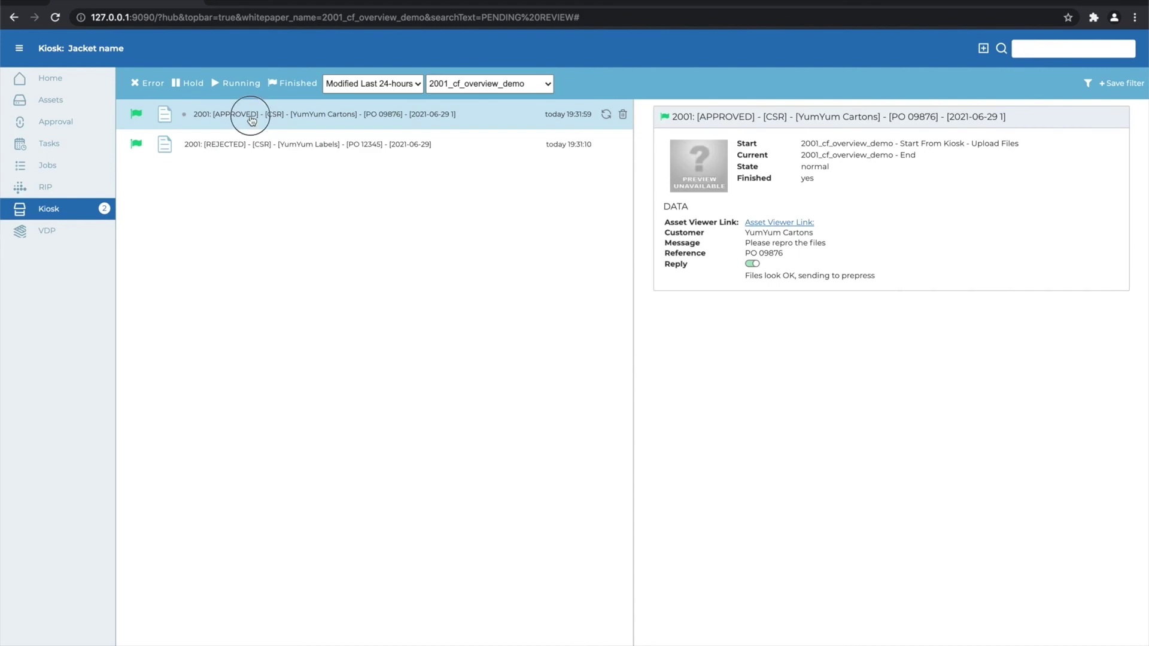
Browse the approved job's assets through 00 Supplied, 2021-06-29 1 and Labels - Fruity Bears
left_click(798, 224)
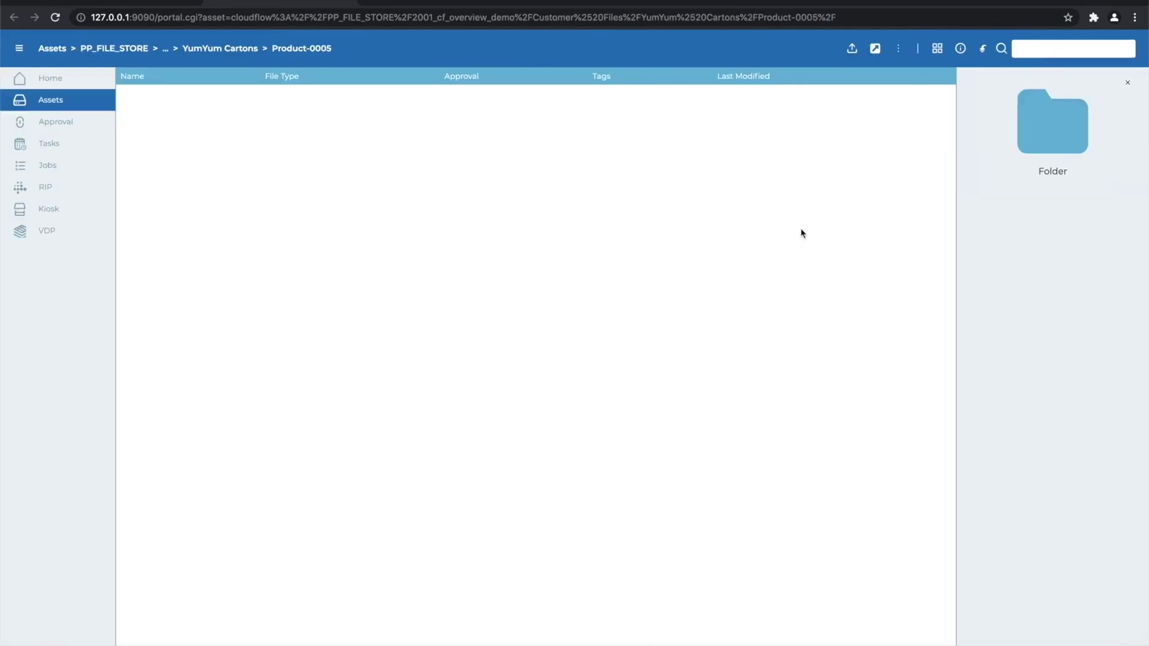
double_click(221, 127)
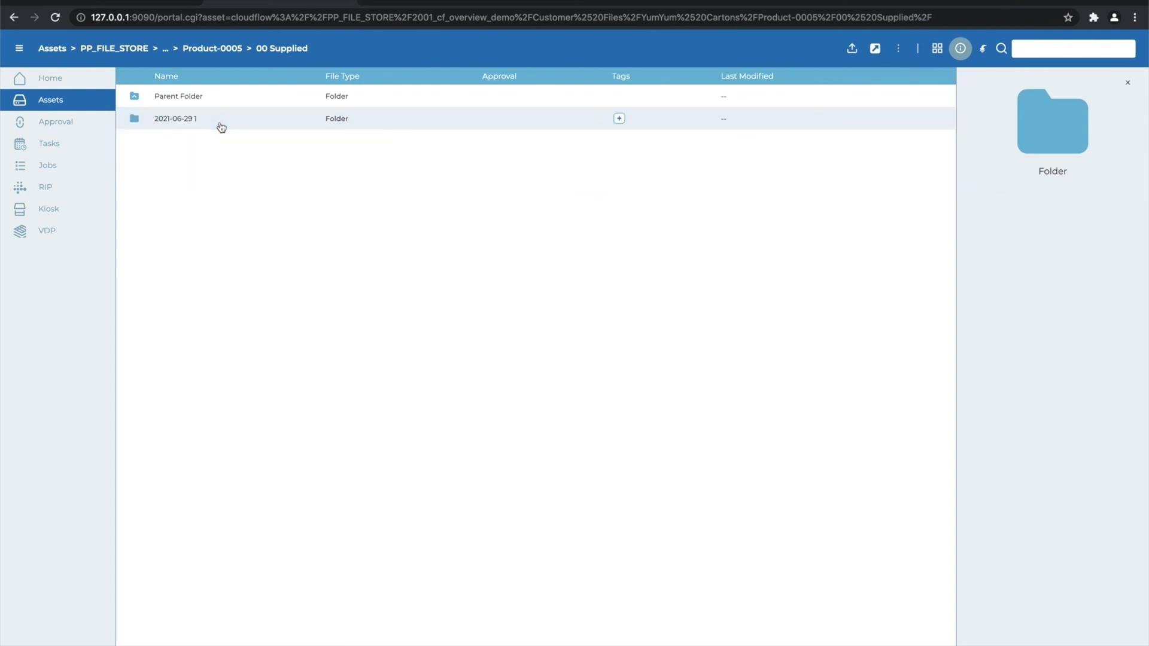
double_click(221, 125)
double_click(221, 127)
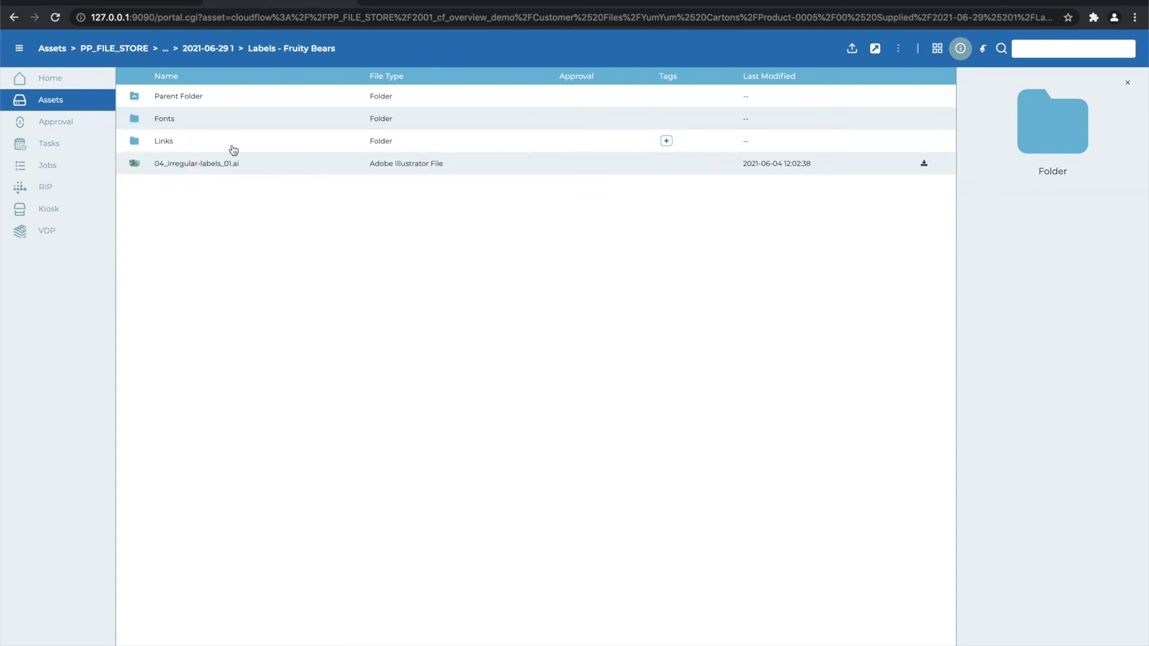
left_click(165, 48)
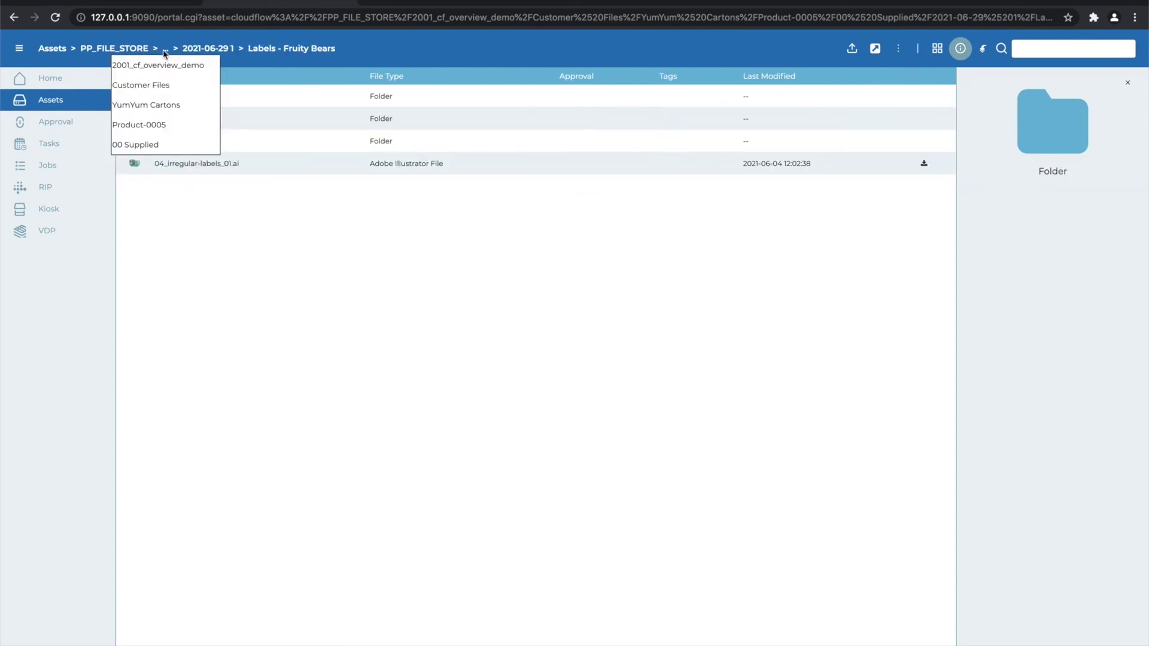
left_click(156, 6)
Open the rejected YumYum Labels job's assets, go up to New Uploads, and search the Status: Rejected tag
left_click(347, 145)
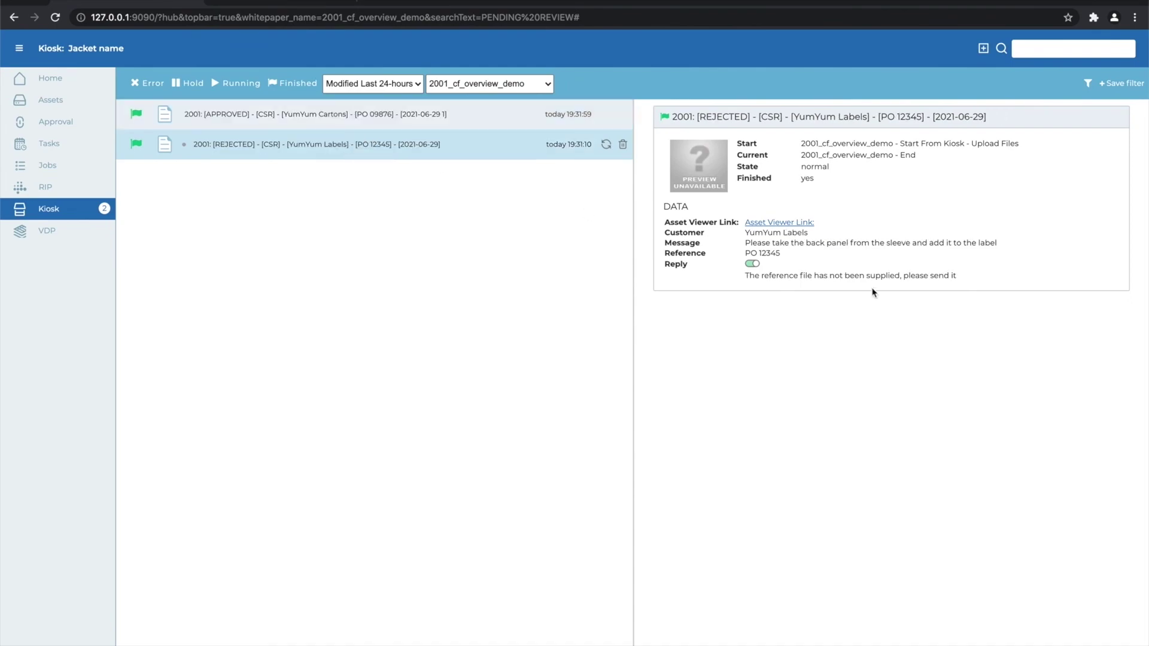
left_click(810, 225)
left_click(225, 49)
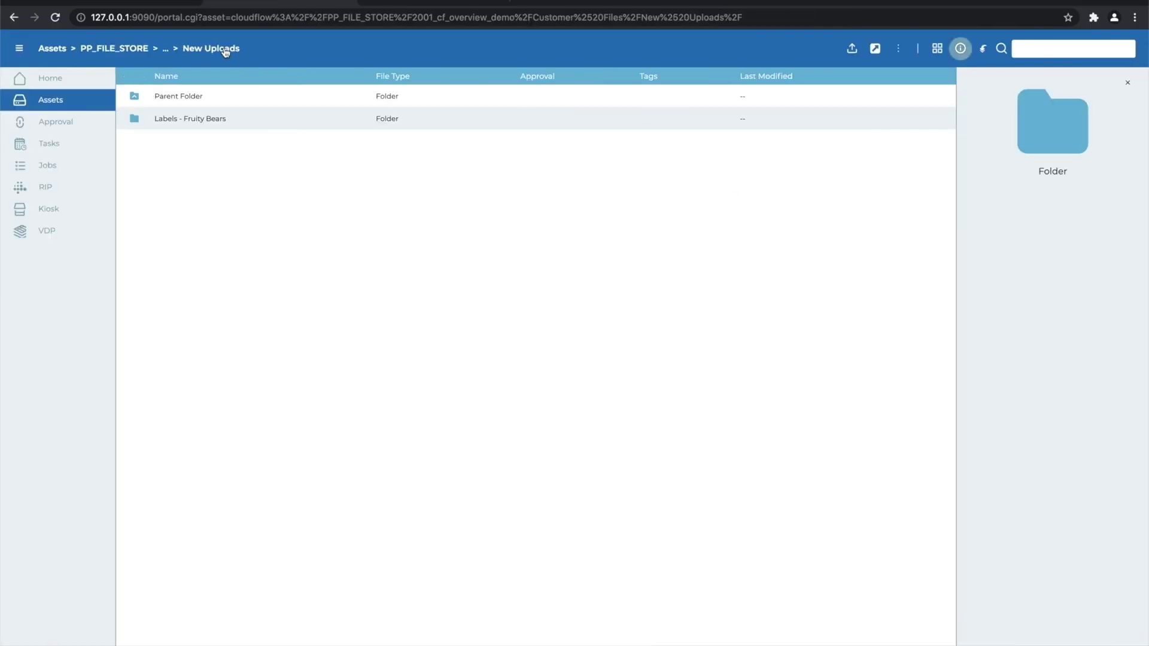
left_click(610, 119)
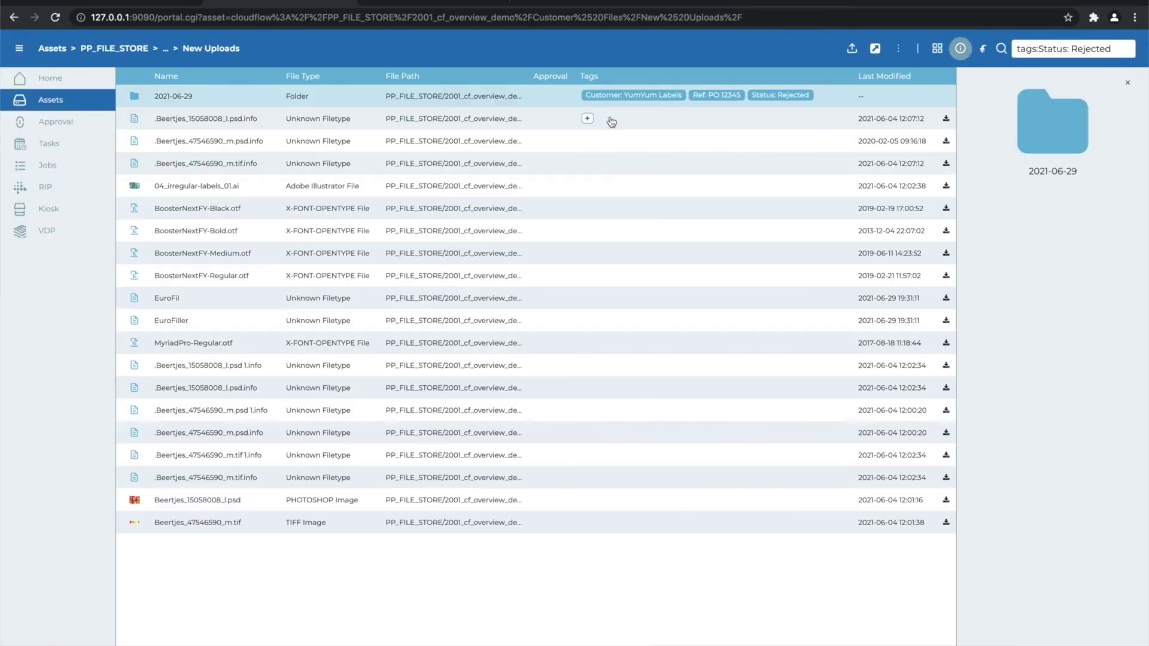